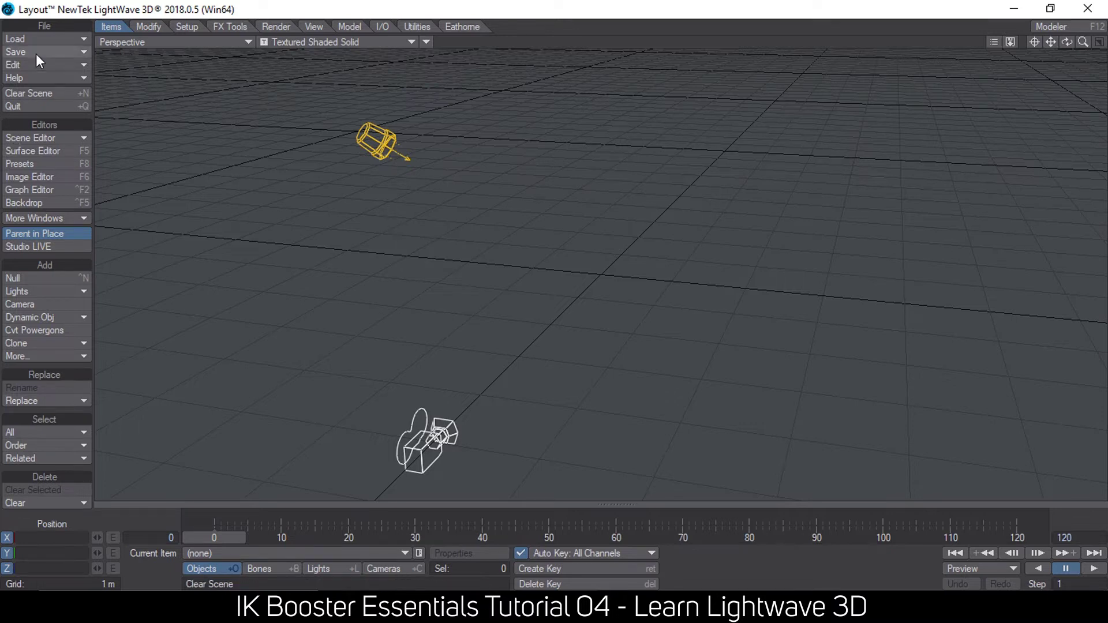
# Step: Load the recent scene beatrice_default.lws from D:\mafella\scenes
pyautogui.click(44, 39)
pyautogui.moveTo(62, 64)
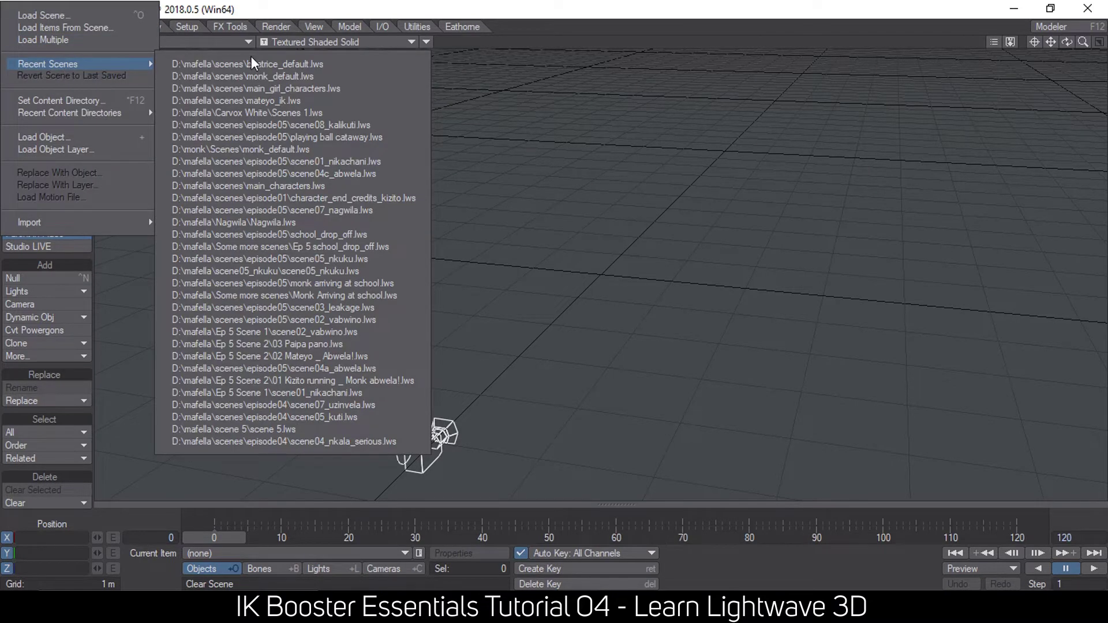
pyautogui.click(321, 65)
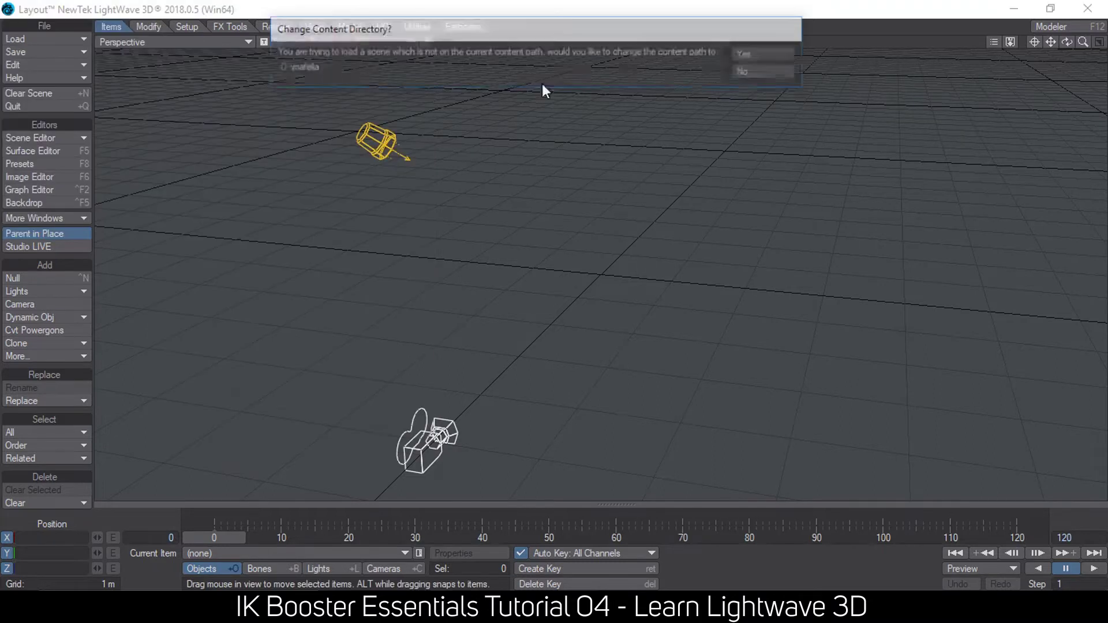
pyautogui.click(770, 75)
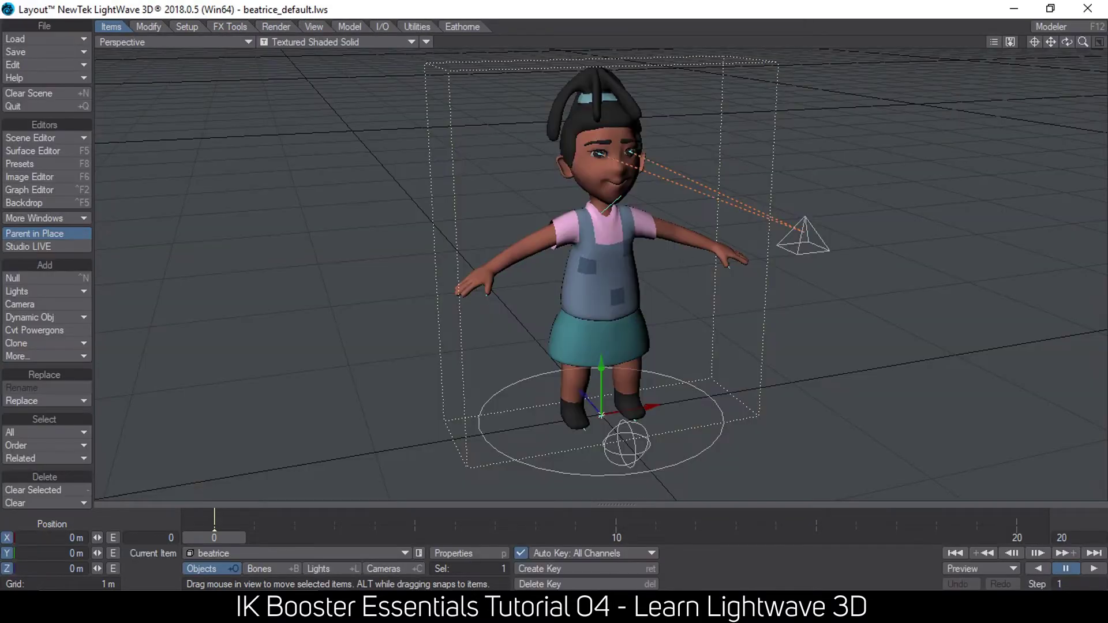
# Step: With IK Booster active, pose both of the girl's arms down beside her body at frame 5
pyautogui.keyDown('alt'); pyautogui.moveTo(600, 274); pyautogui.dragTo(551, 268); pyautogui.keyUp('alt')
pyautogui.keyDown('ctrl'); pyautogui.keyDown('alt'); pyautogui.moveTo(716, 492); pyautogui.dragTo(706, 492); pyautogui.keyUp('alt'); pyautogui.keyUp('ctrl')
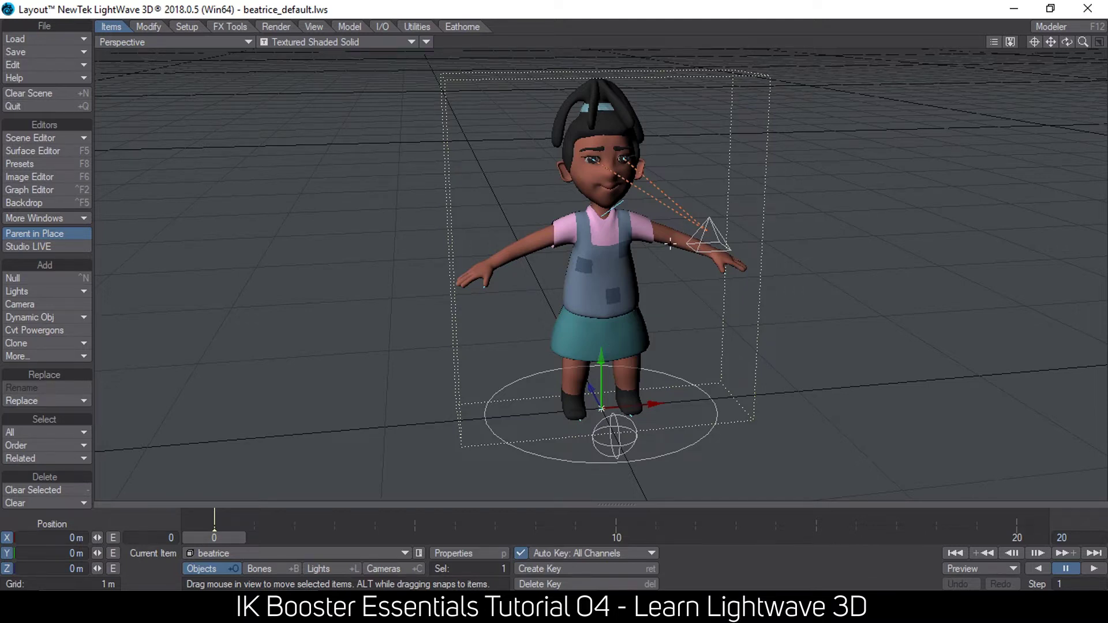
pyautogui.hotkey('ctrl', 'k')
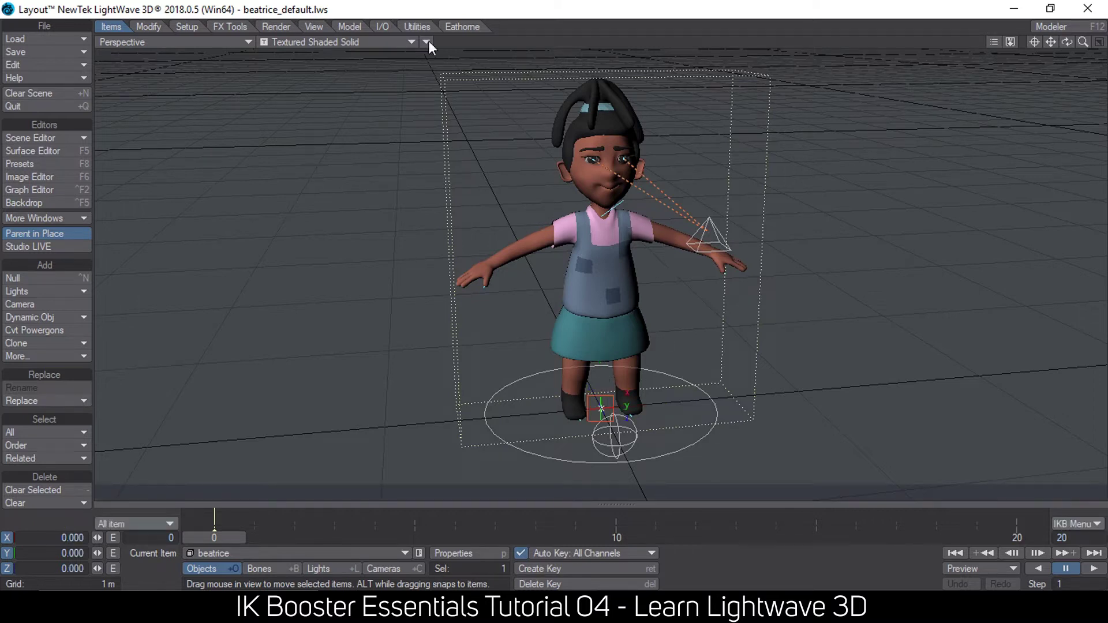
pyautogui.click(414, 537)
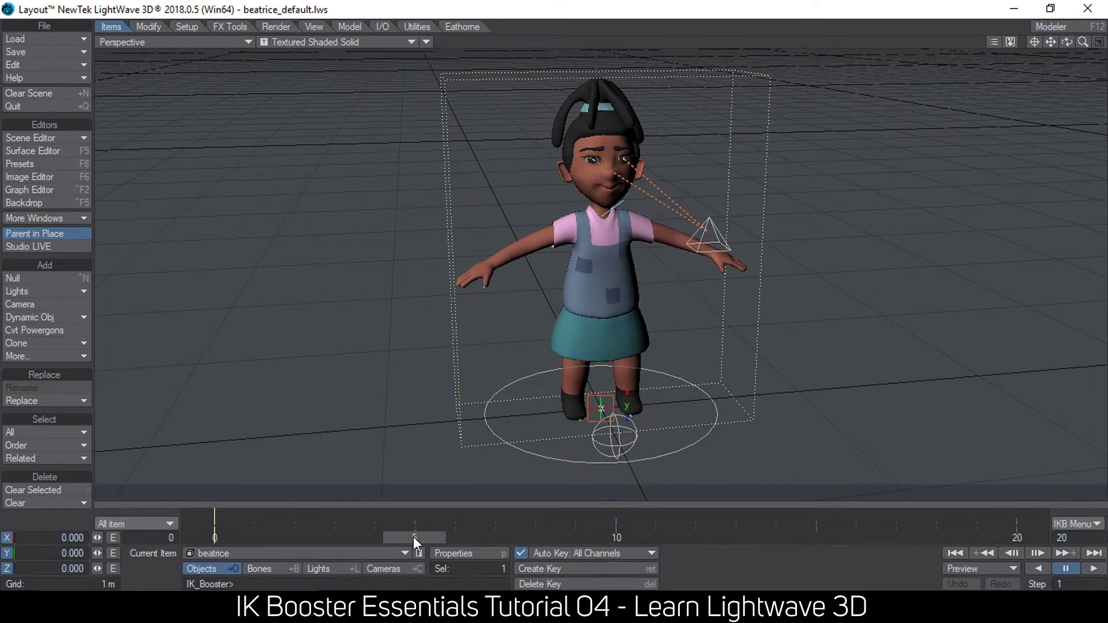
pyautogui.click(707, 252)
pyautogui.moveTo(707, 253); pyautogui.dragTo(651, 307)
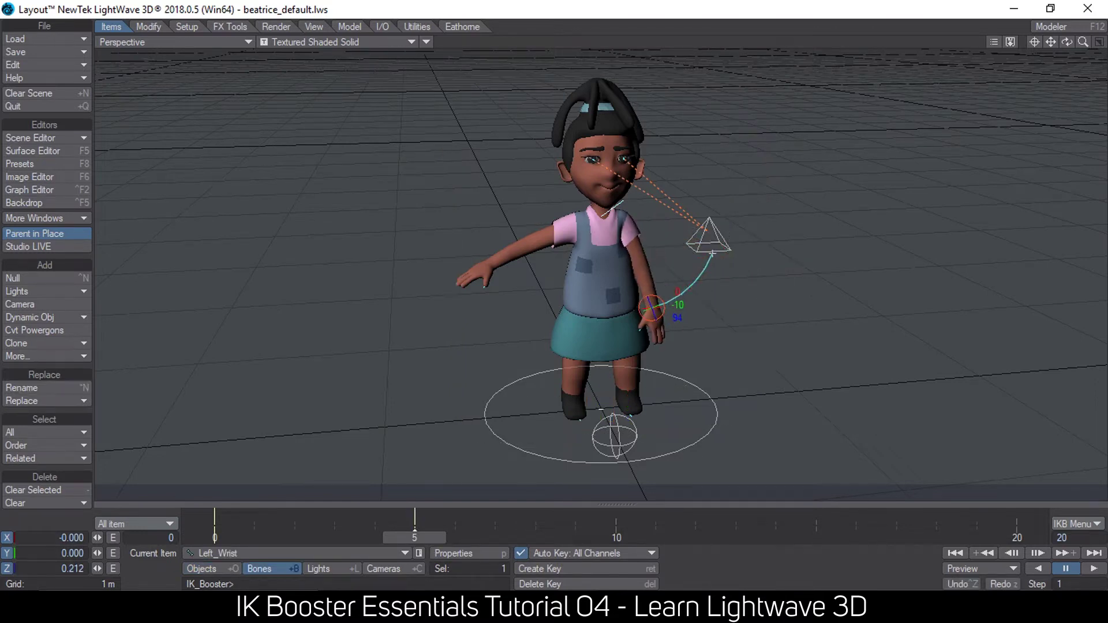
pyautogui.moveTo(490, 267); pyautogui.dragTo(563, 314)
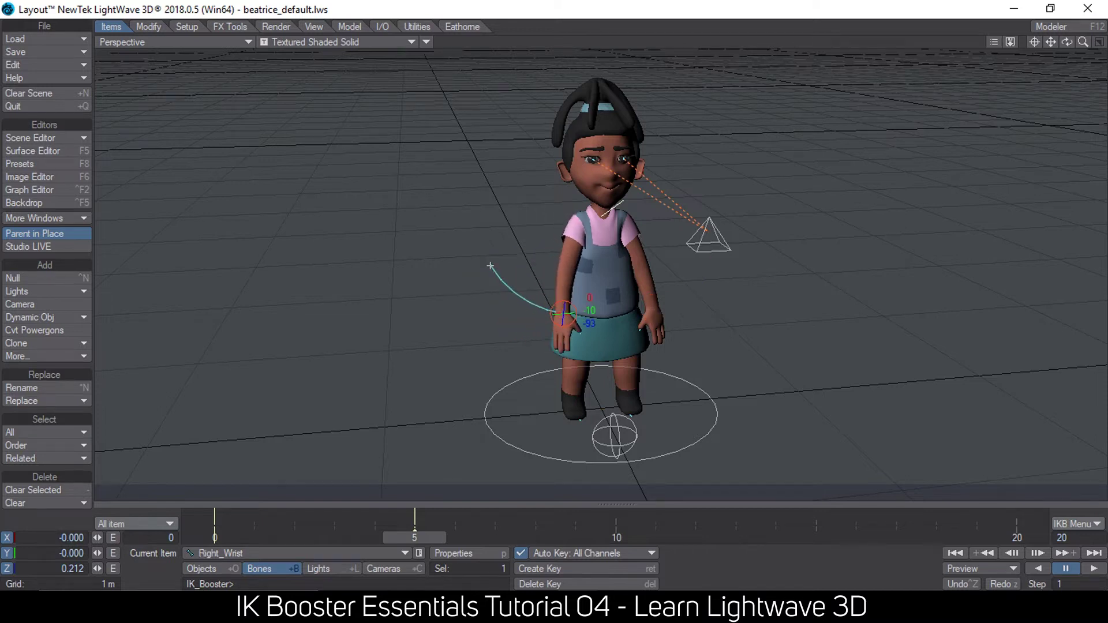
# Step: Refine the frame 5 pose by moving the left wrist closer to the body and slightly shifting the Torsal4 bone
pyautogui.click(652, 304)
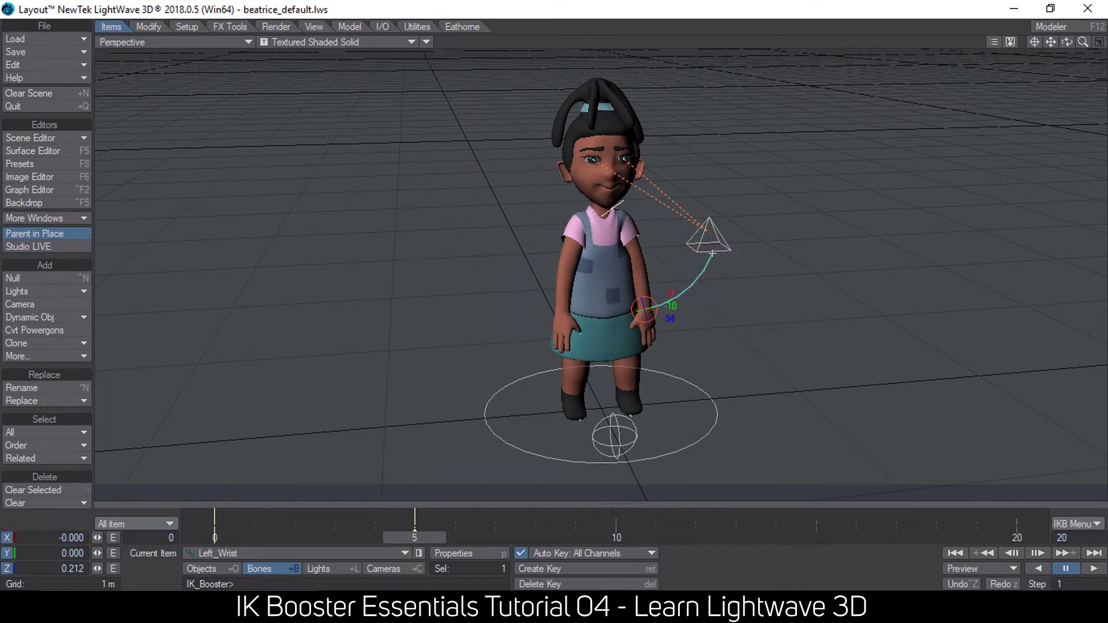
pyautogui.click(602, 254)
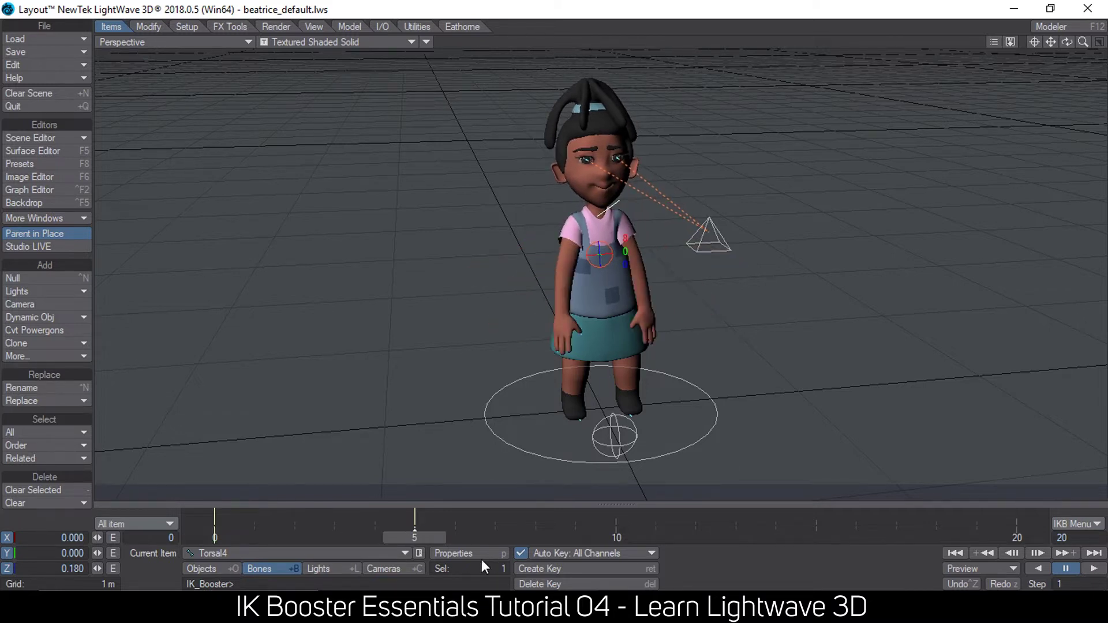
pyautogui.moveTo(413, 537)
pyautogui.mouseDown()
pyautogui.moveTo(774, 537)
pyautogui.moveTo(214, 537)
pyautogui.moveTo(524, 537)
pyautogui.moveTo(254, 537)
pyautogui.moveTo(414, 537)
pyautogui.mouseUp()
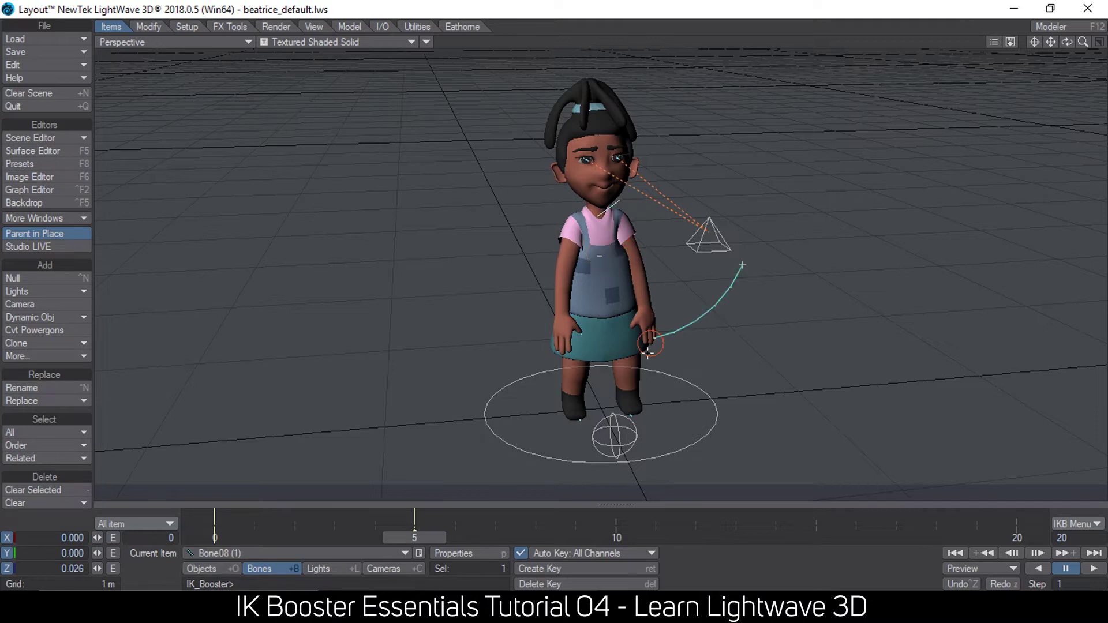
# Step: Select the beatrice object and open IK Booster's Pose Save for frame 5 from the chest control
pyautogui.click(228, 567)
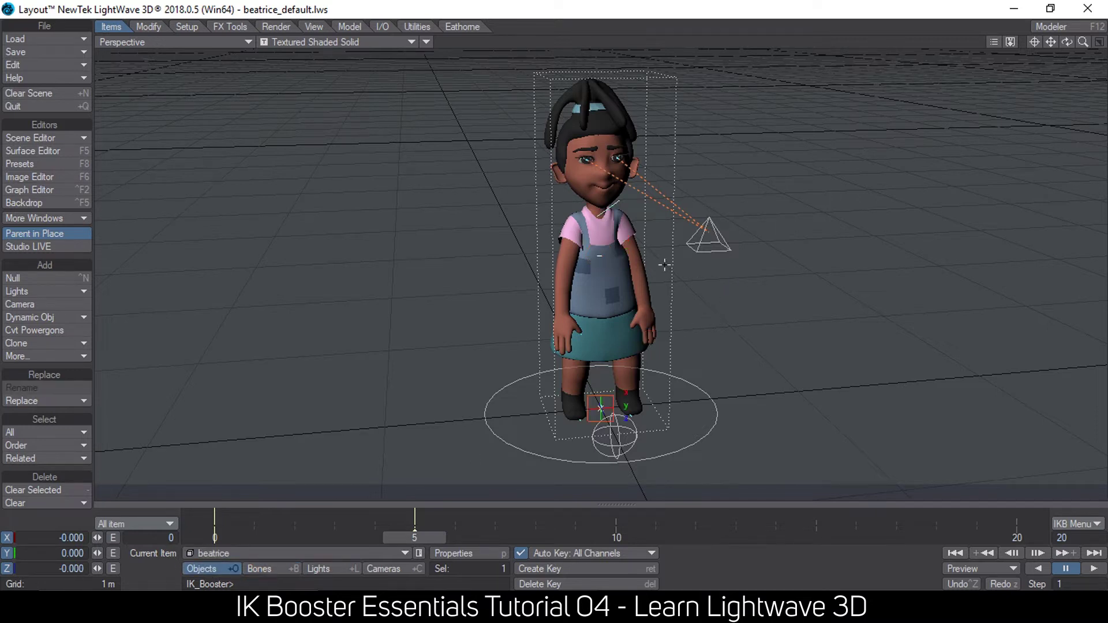
pyautogui.keyDown('alt'); pyautogui.moveTo(603, 289); pyautogui.dragTo(586, 299); pyautogui.keyUp('alt')
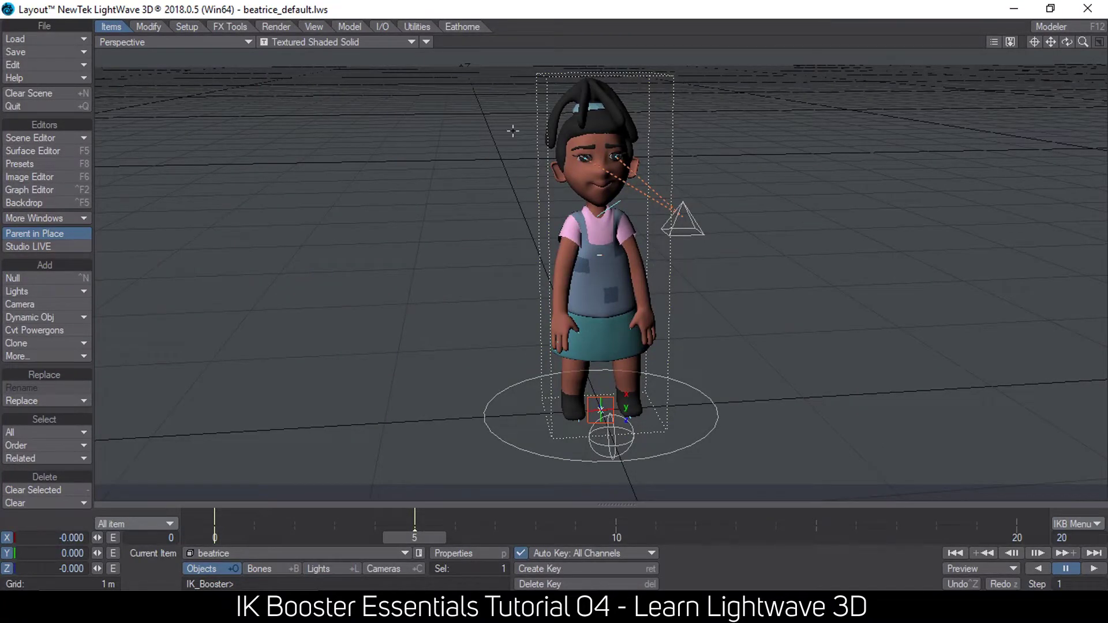
pyautogui.keyDown('alt'); pyautogui.moveTo(628, 275); pyautogui.dragTo(684, 289); pyautogui.keyUp('alt')
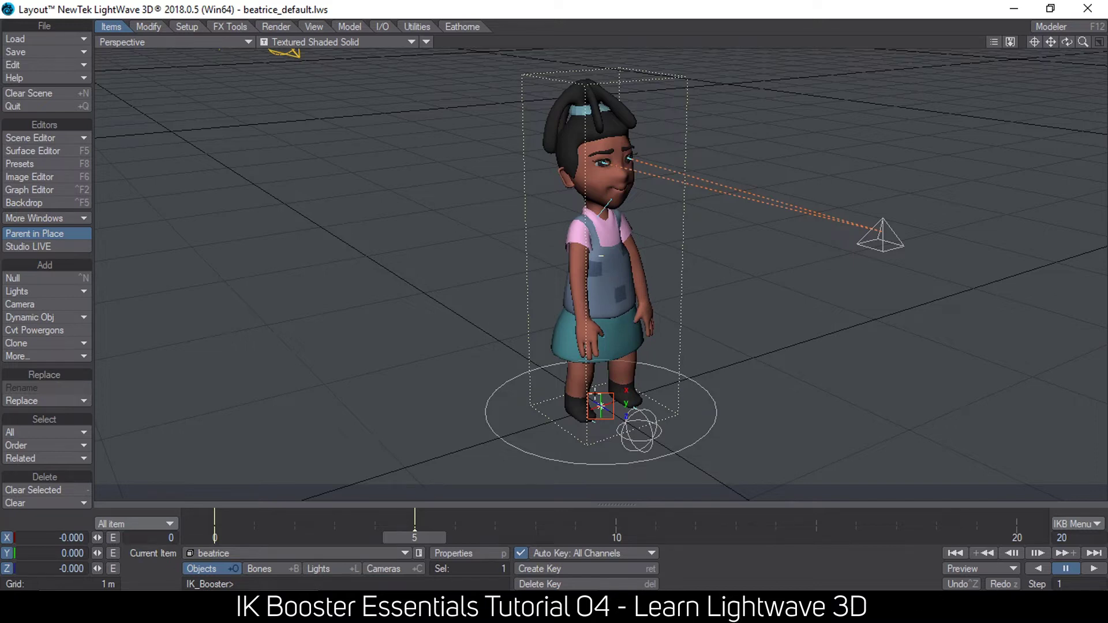
pyautogui.click(602, 255)
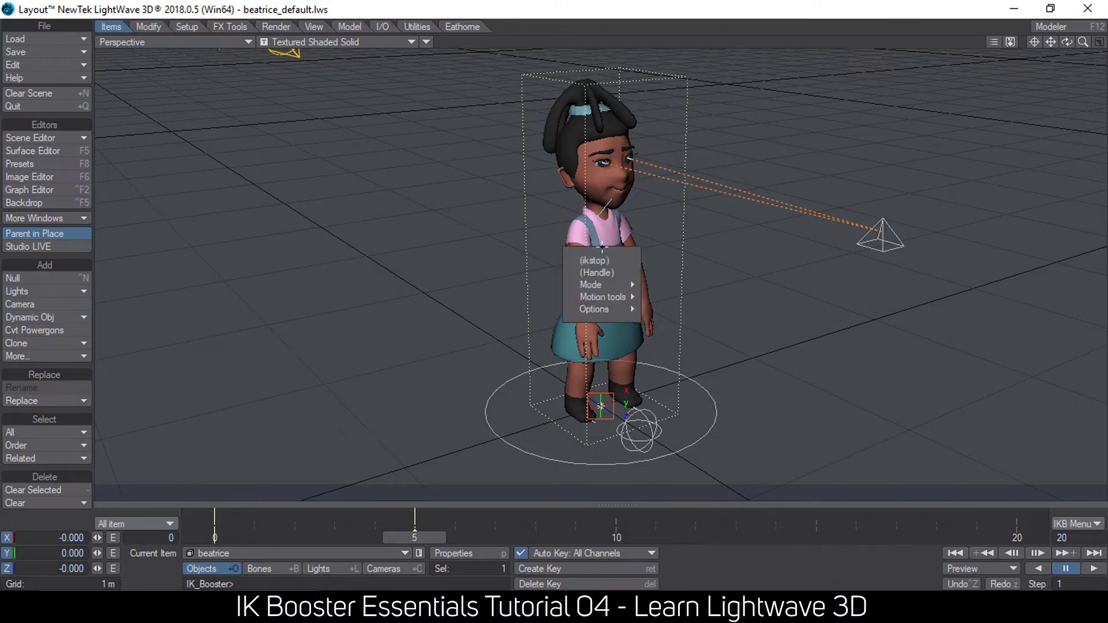
pyautogui.moveTo(605, 297)
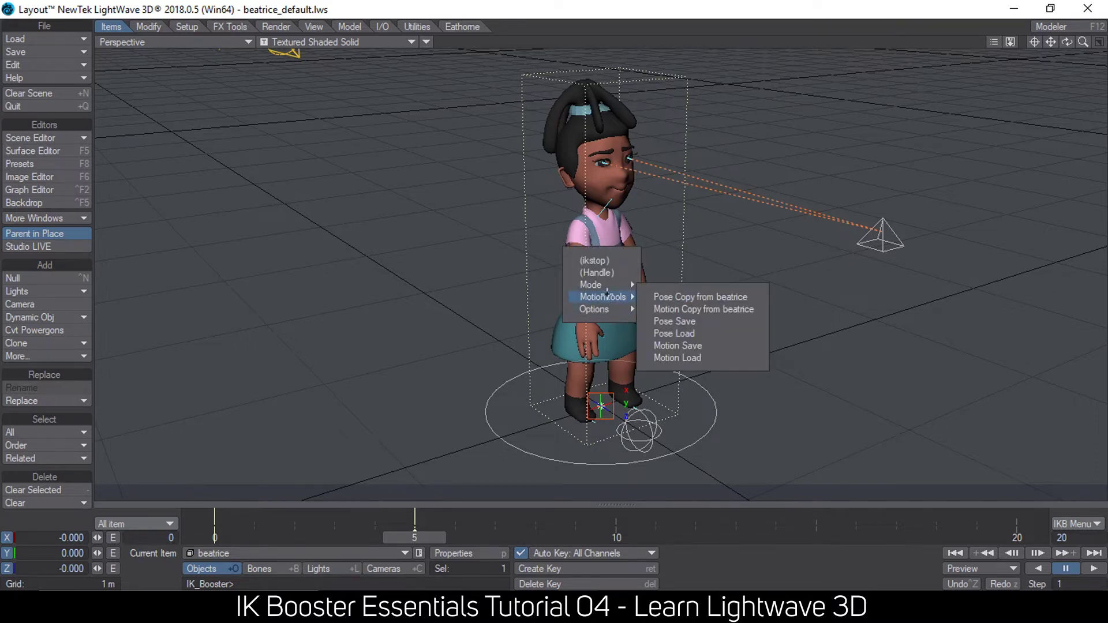
pyautogui.click(693, 321)
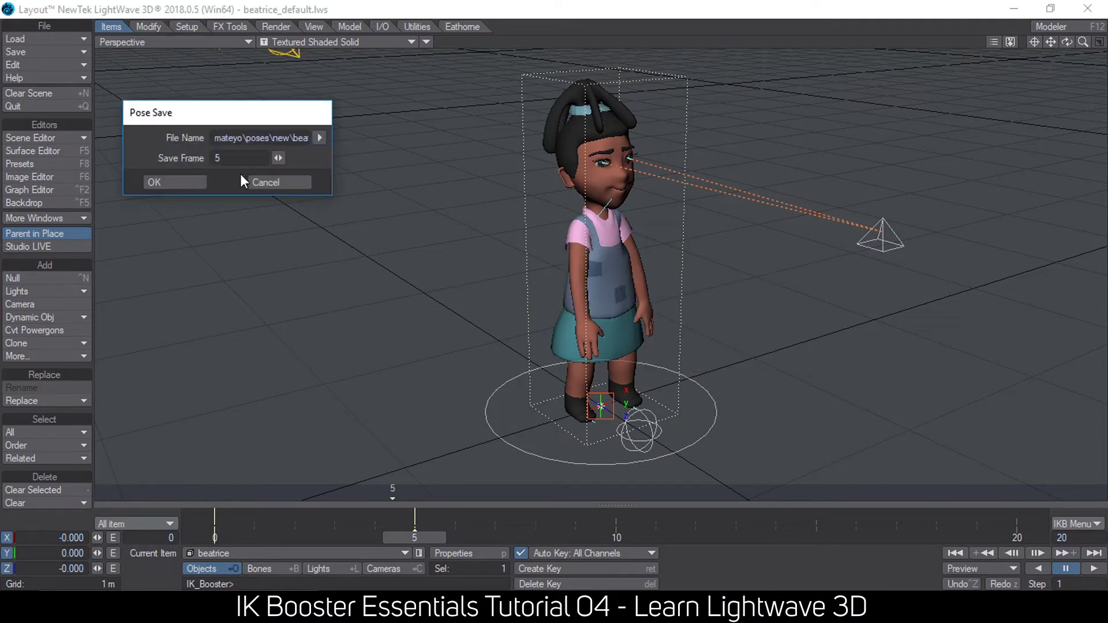
pyautogui.moveTo(228, 160); pyautogui.dragTo(184, 158)
# Step: Save the pose as beatrice_pose.txt in the mateyo\poses\new2 folder, overwriting the existing file
pyautogui.click(319, 137)
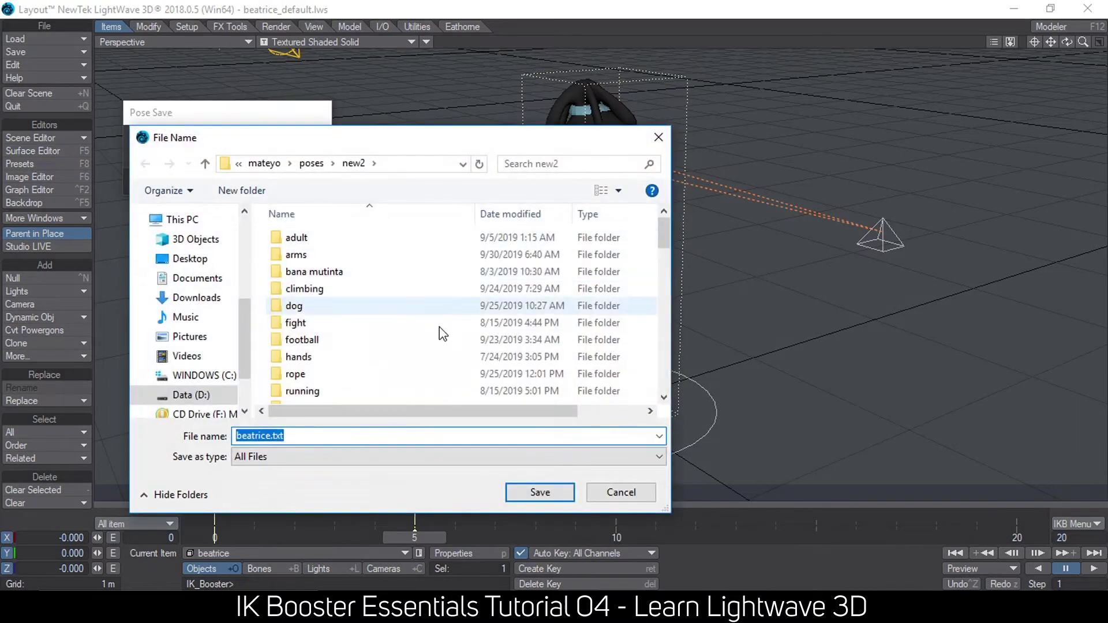
pyautogui.scroll(-1, 439, 337)
pyautogui.scroll(-5, 438, 336)
pyautogui.scroll(2, 434, 339)
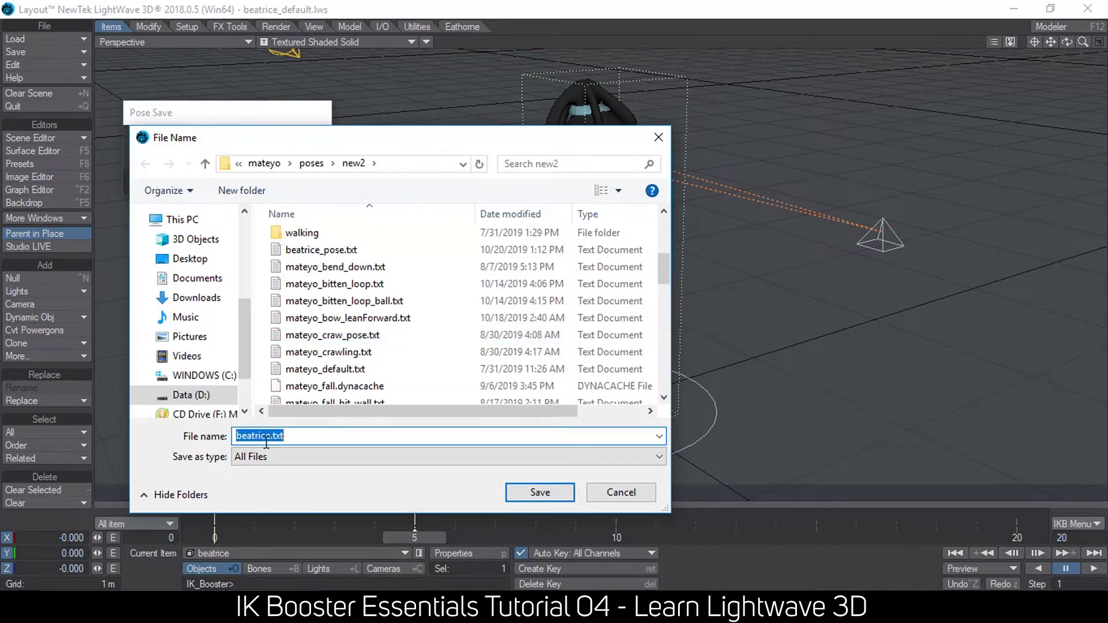
pyautogui.moveTo(401, 137); pyautogui.dragTo(453, 107)
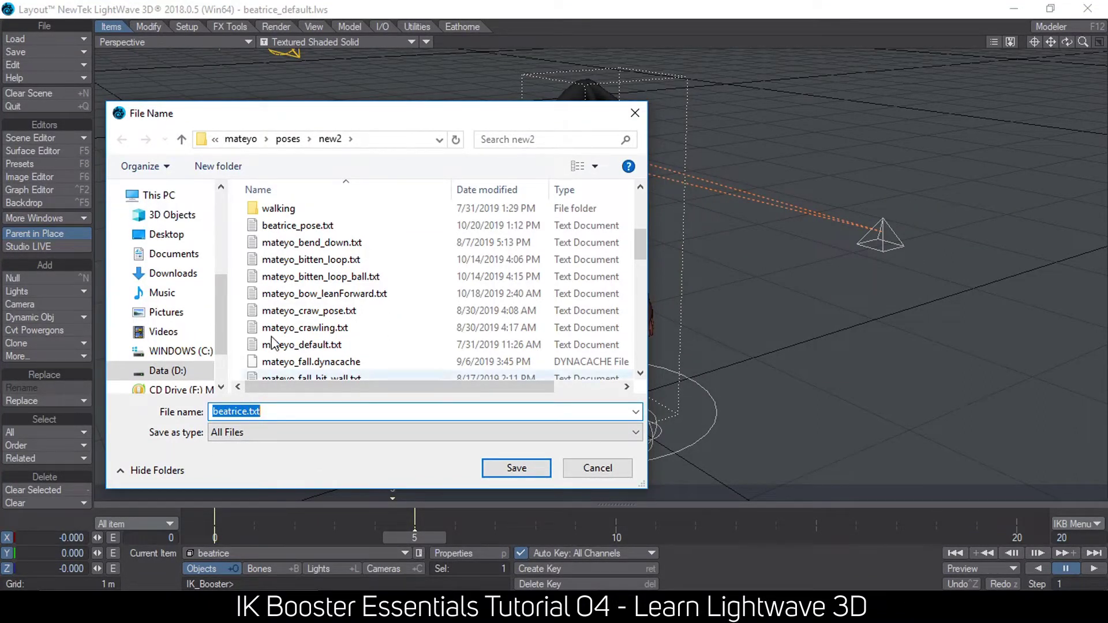
pyautogui.moveTo(335, 122); pyautogui.dragTo(470, 120)
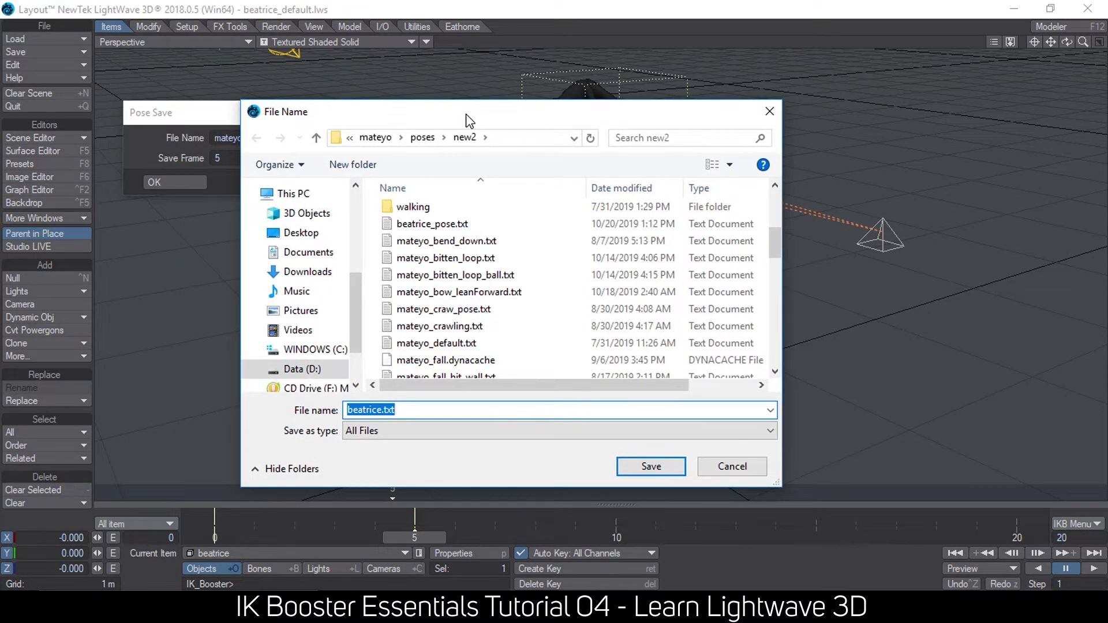
pyautogui.click(438, 224)
pyautogui.click(385, 411)
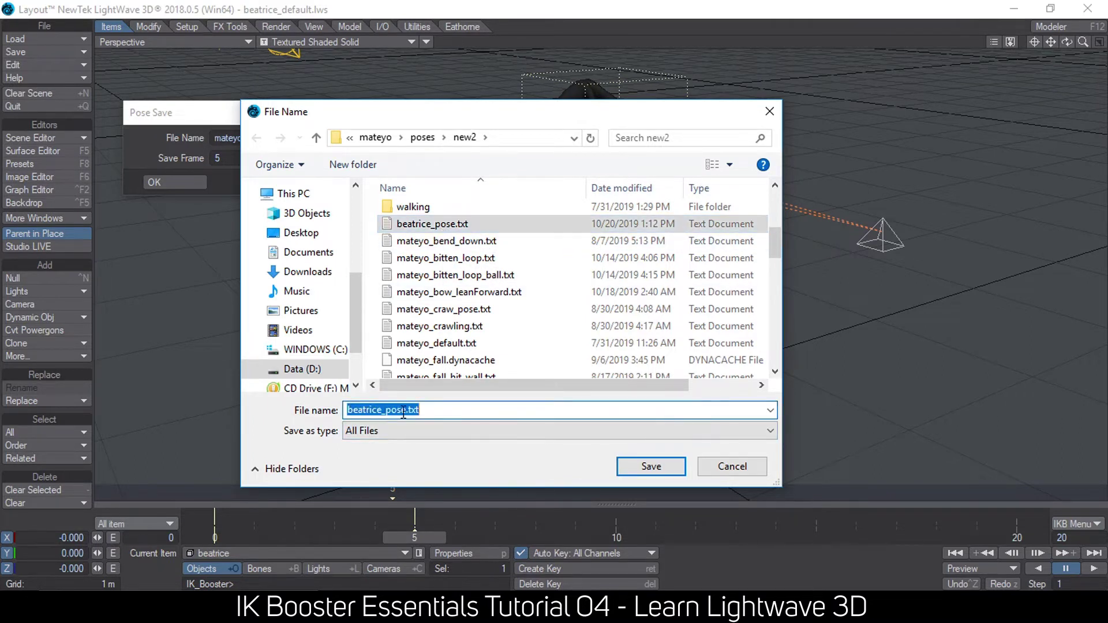
pyautogui.click(404, 411)
pyautogui.click(649, 467)
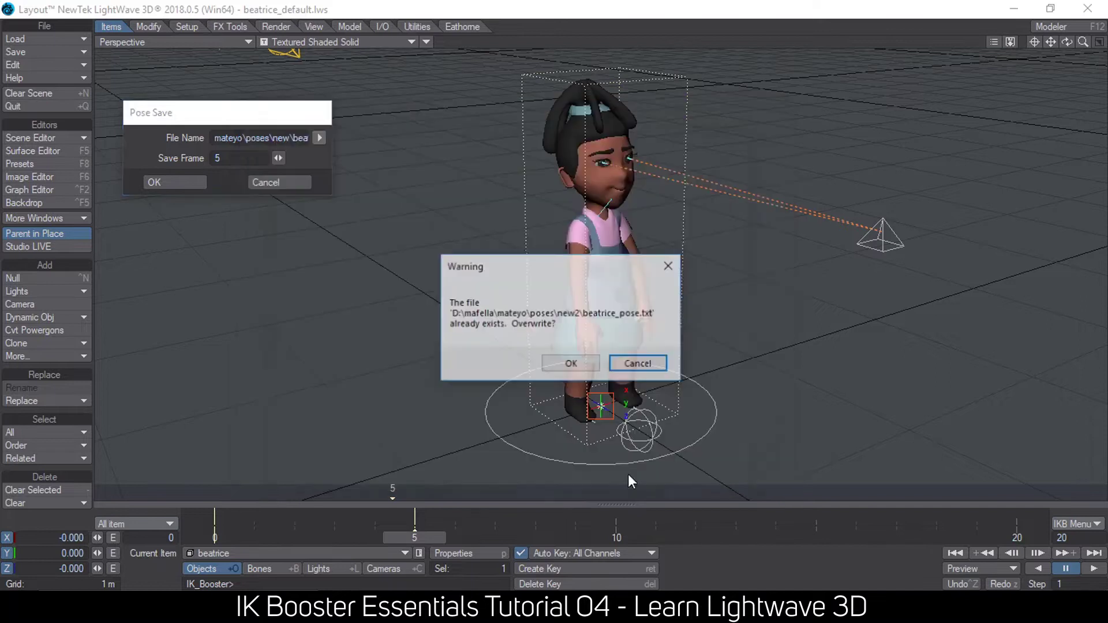
pyautogui.click(570, 365)
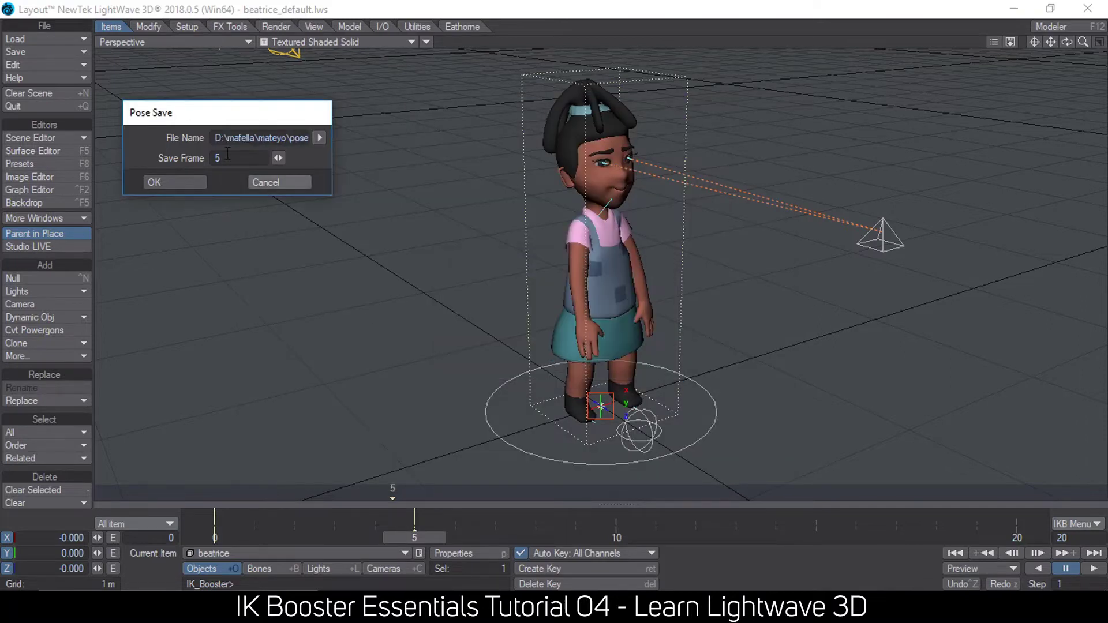
pyautogui.moveTo(206, 119); pyautogui.dragTo(323, 160)
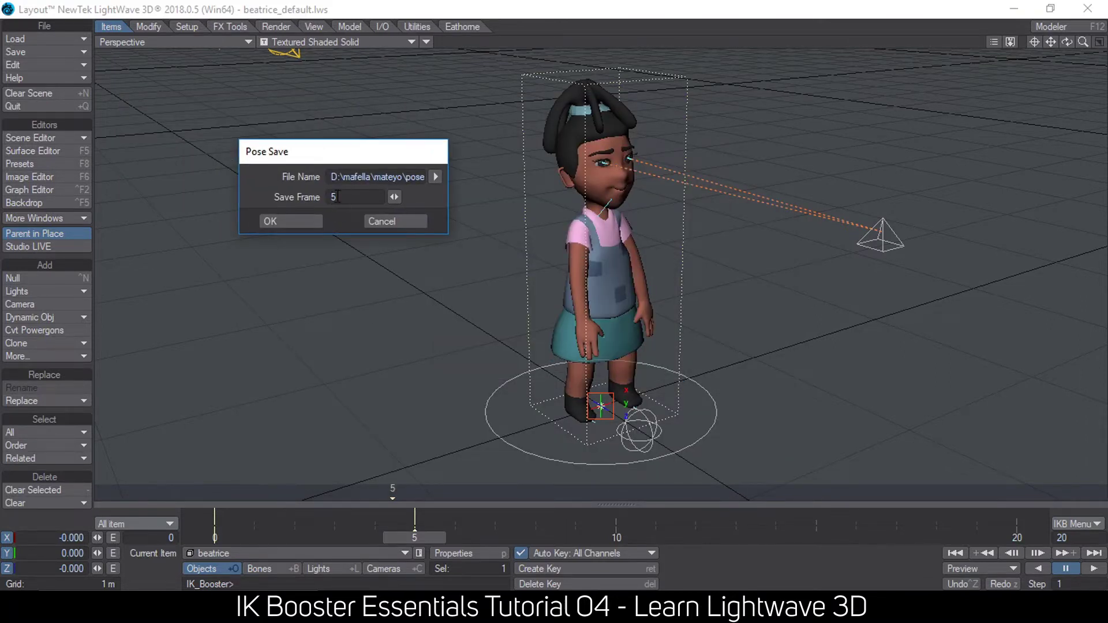
pyautogui.click(304, 219)
# Step: Copy the default pose key from frame 0 to frame 10 and scrub the timeline to check the keys
pyautogui.keyDown('alt'); pyautogui.moveTo(641, 266); pyautogui.dragTo(560, 239); pyautogui.keyUp('alt')
pyautogui.moveTo(415, 536); pyautogui.dragTo(214, 536)
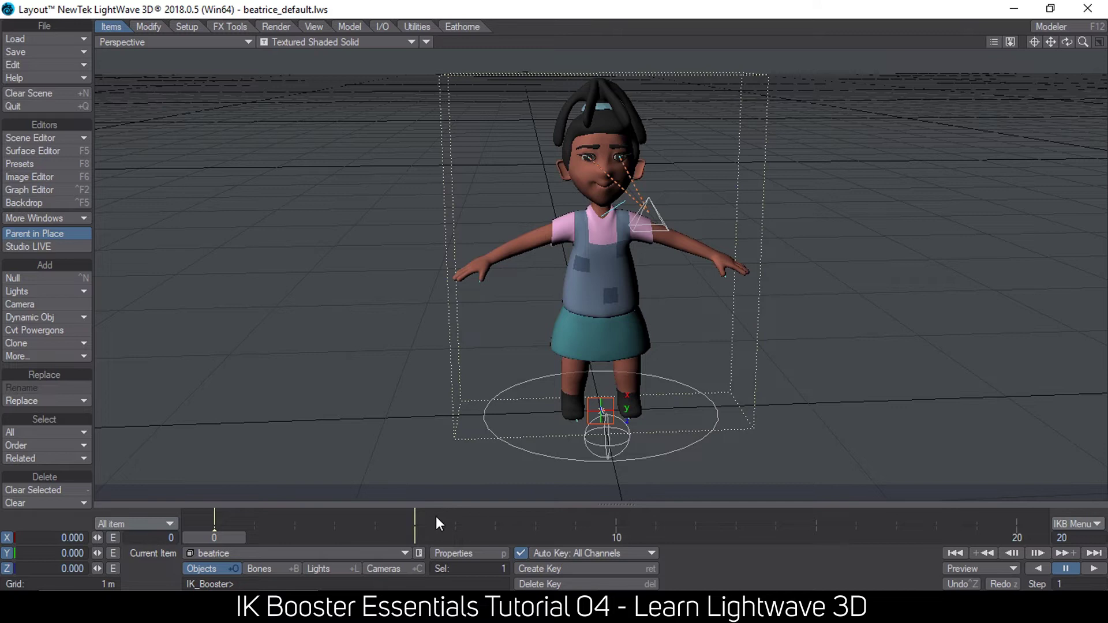
pyautogui.moveTo(427, 516); pyautogui.dragTo(385, 517, button='right')
pyautogui.rightClick(553, 518)
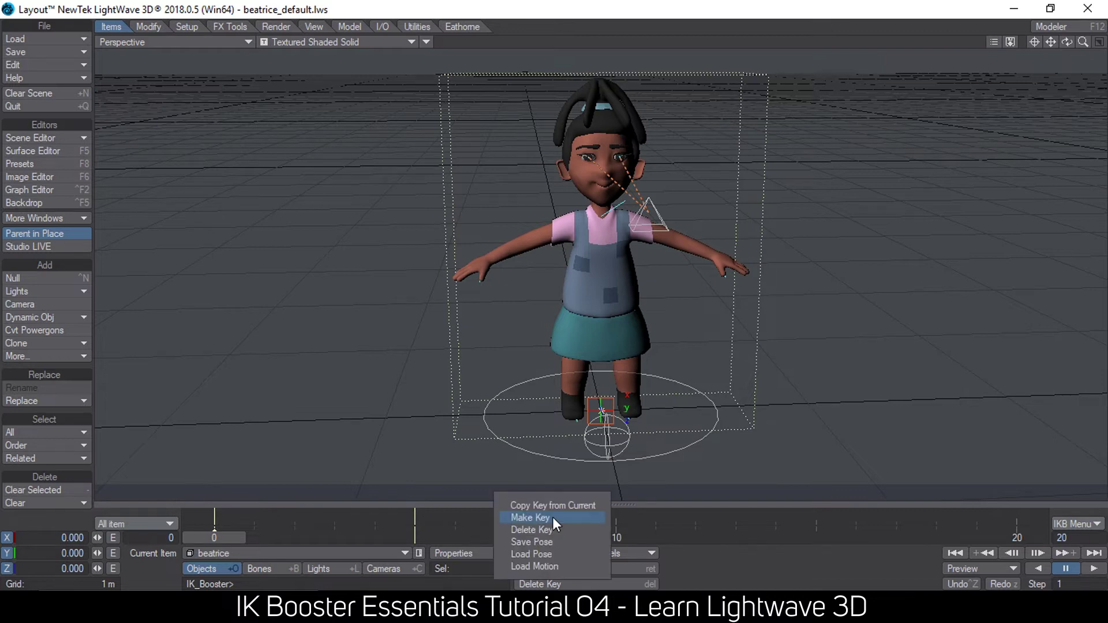
pyautogui.click(634, 518)
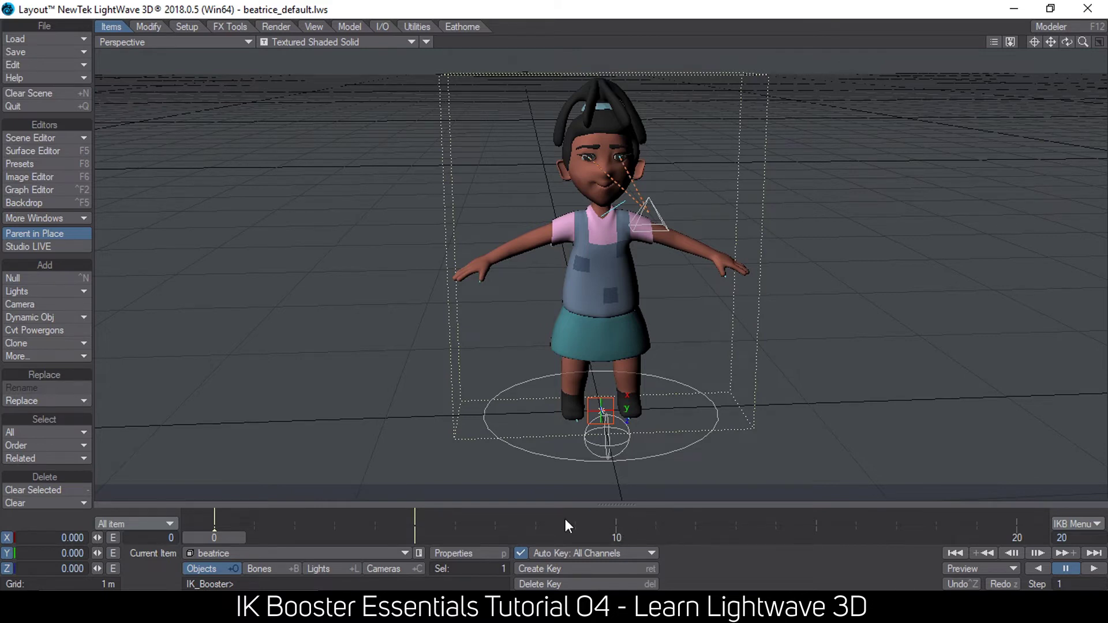
pyautogui.rightClick(618, 518)
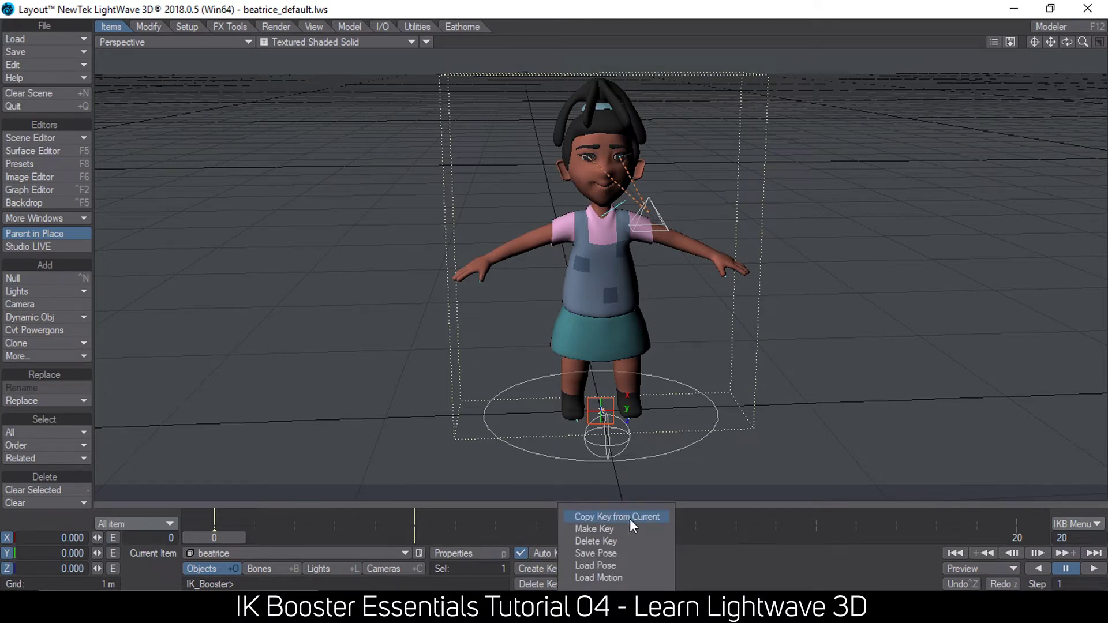
pyautogui.click(617, 516)
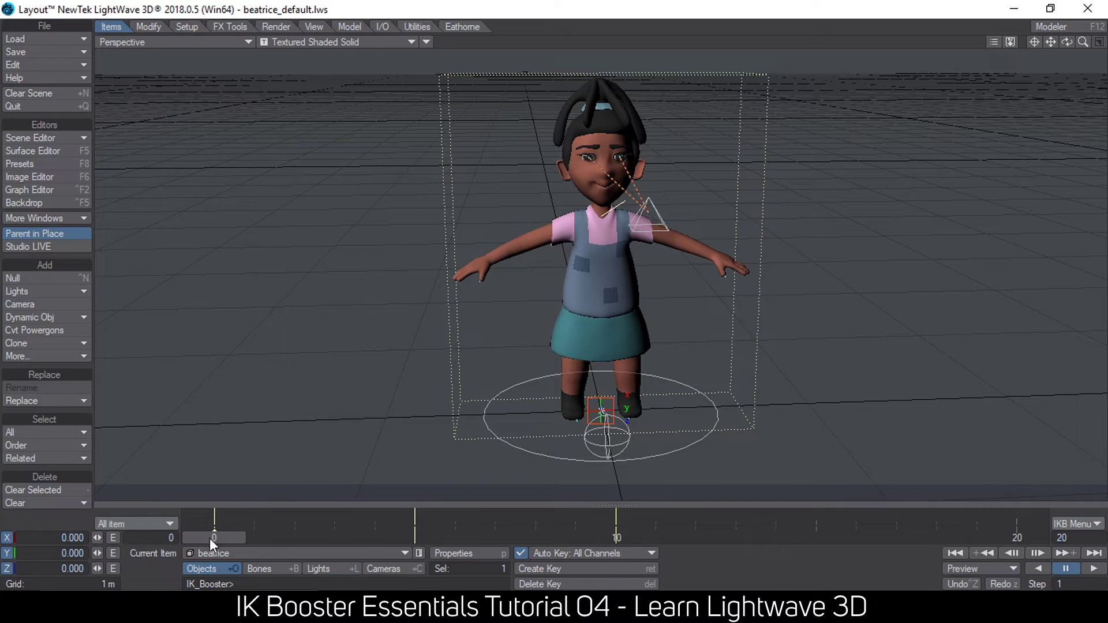
pyautogui.moveTo(615, 535); pyautogui.dragTo(414, 536)
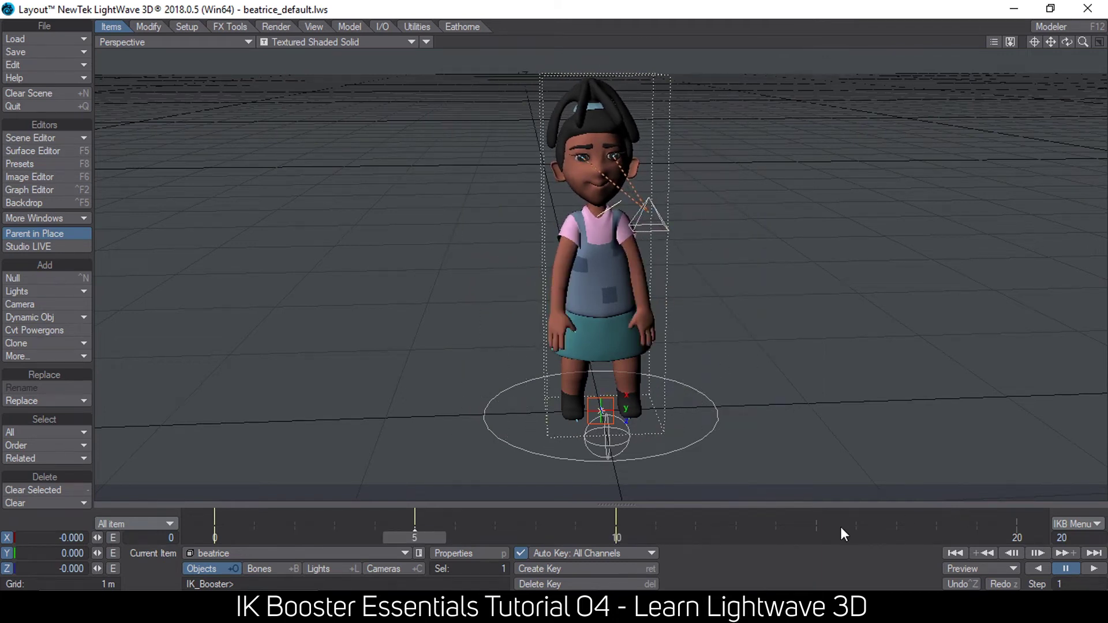
# Step: Go to frame 15 and choose beatrice_pose.txt from the mateyo\poses\new2 folder for IK Booster's Pose Load
pyautogui.click(818, 534)
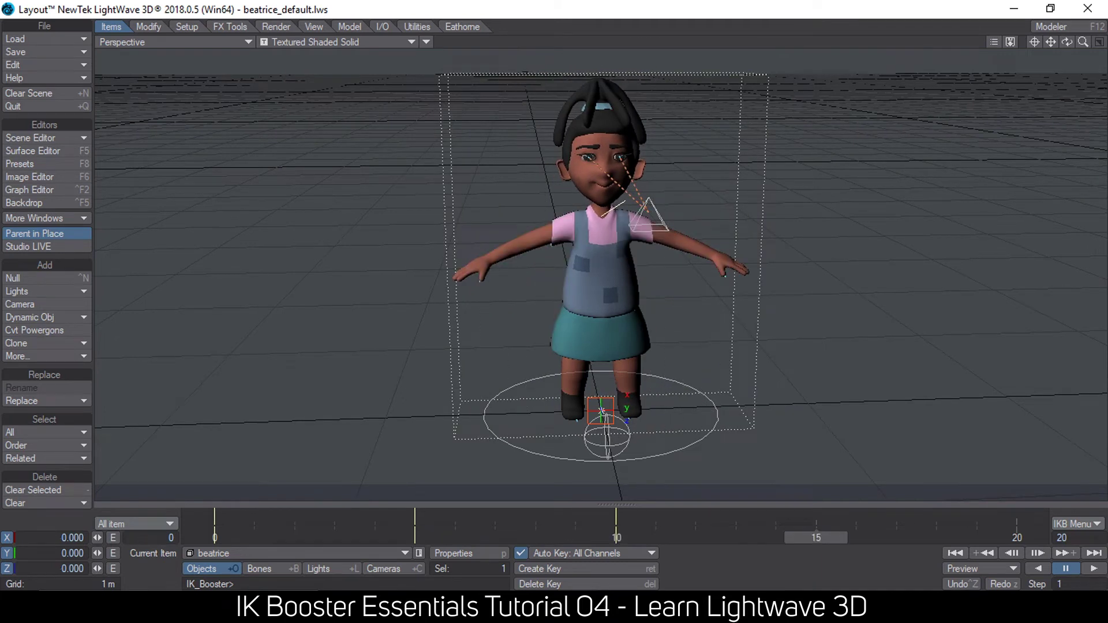
pyautogui.click(610, 297)
pyautogui.moveTo(612, 348)
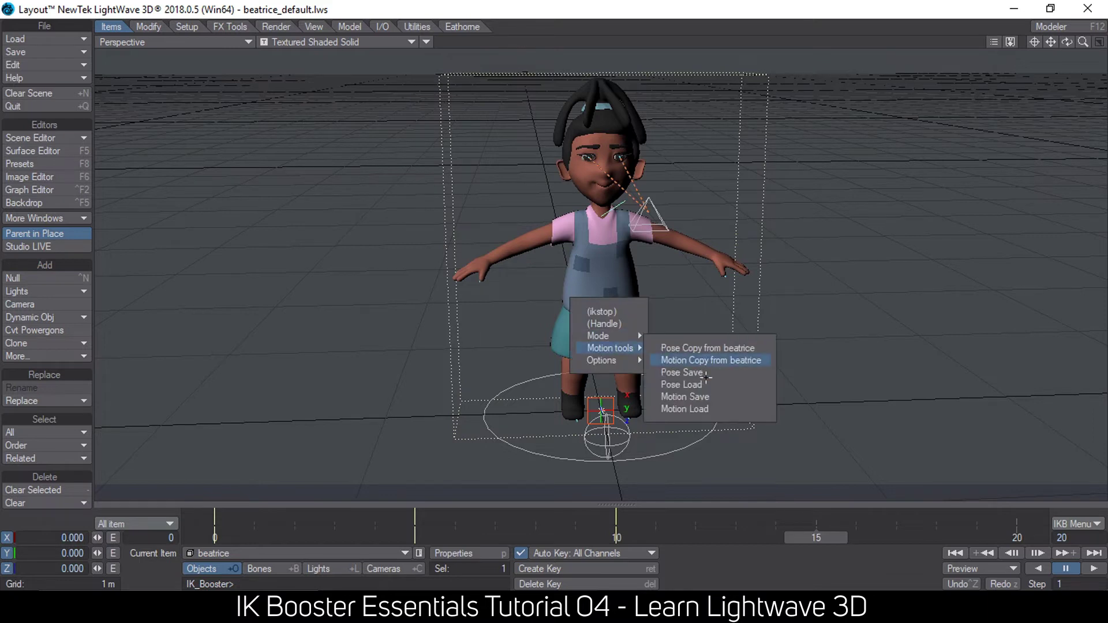
pyautogui.click(706, 385)
pyautogui.scroll(-5, 202, 277)
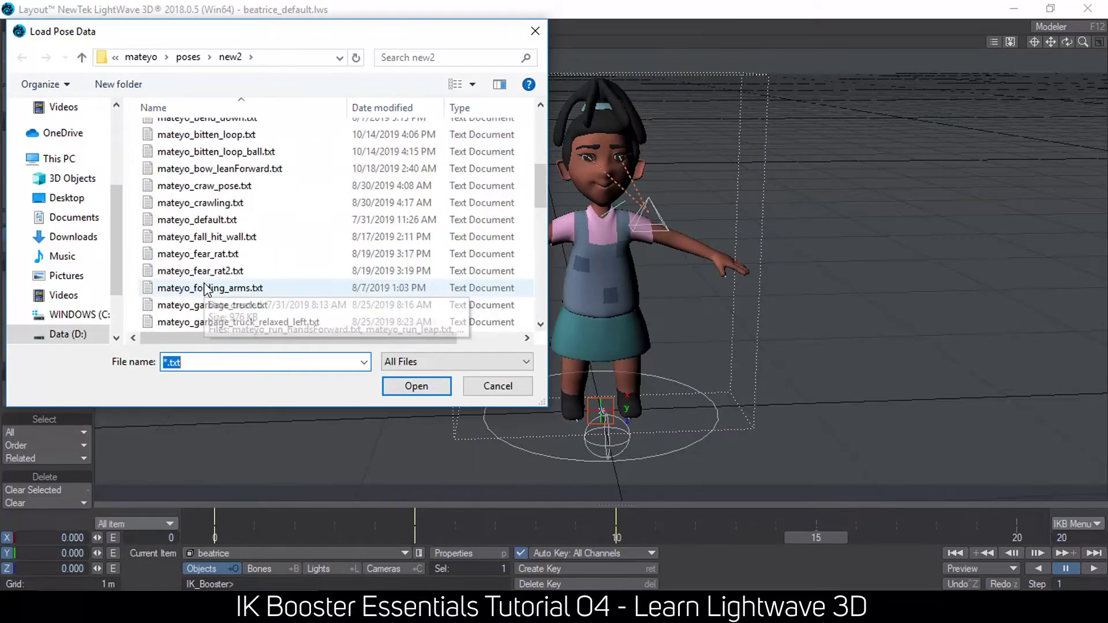
pyautogui.scroll(2, 211, 176)
pyautogui.click(214, 196)
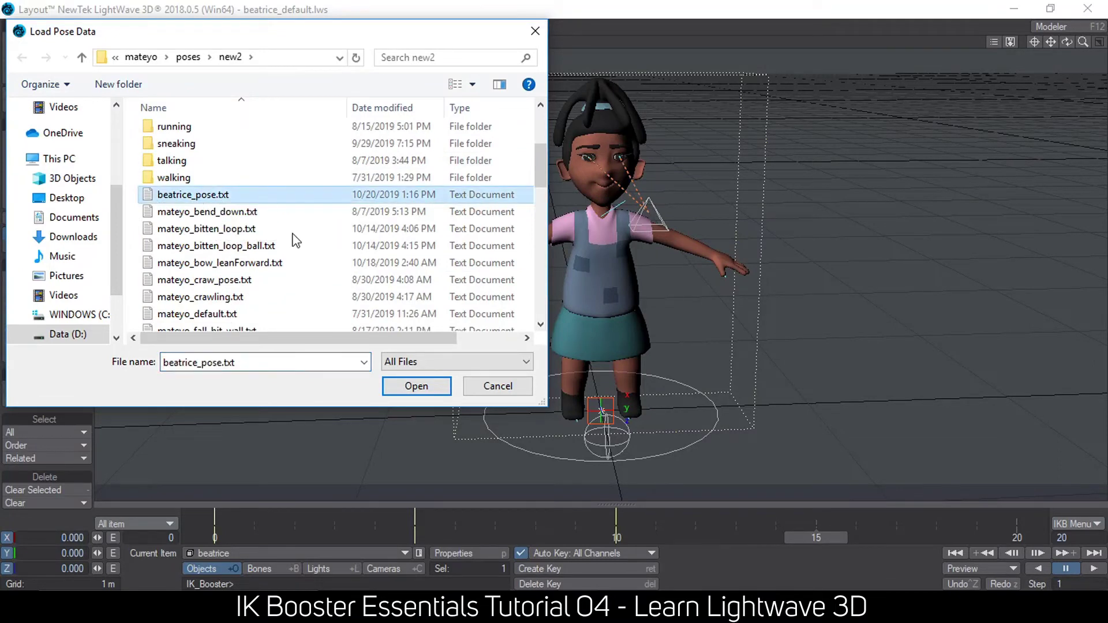
pyautogui.click(415, 388)
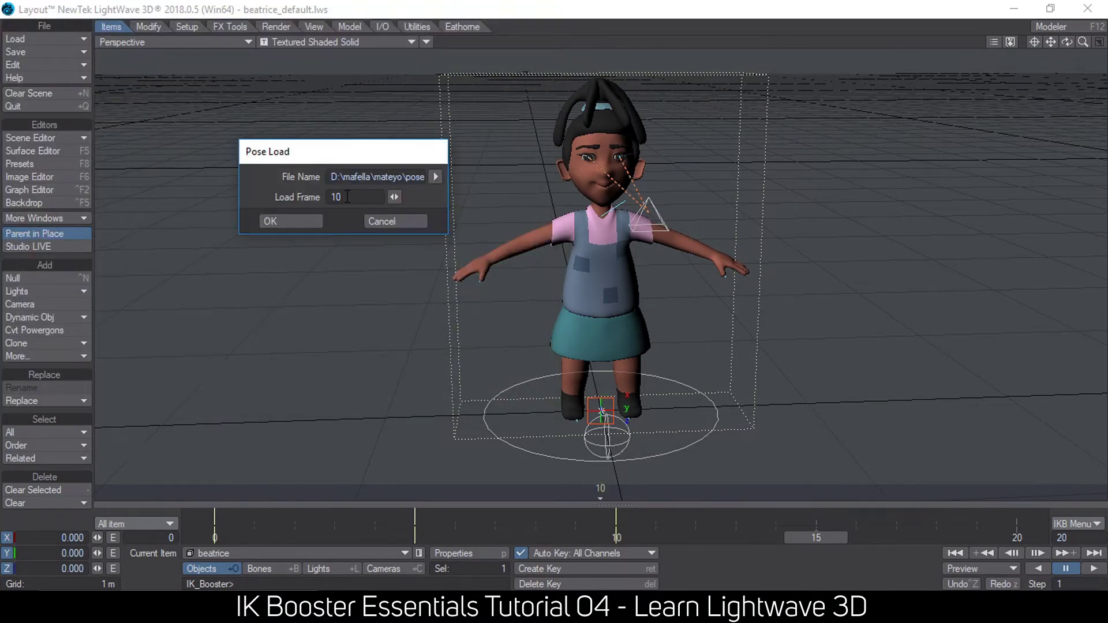
# Step: Set the pose's load frame to 15 and load it onto the character
pyautogui.moveTo(347, 197); pyautogui.dragTo(312, 194)
pyautogui.write('15')
pyautogui.moveTo(358, 197); pyautogui.dragTo(302, 197)
pyautogui.moveTo(303, 153)
pyautogui.mouseDown()
pyautogui.moveTo(303, 172)
pyautogui.moveTo(296, 157)
pyautogui.mouseUp()
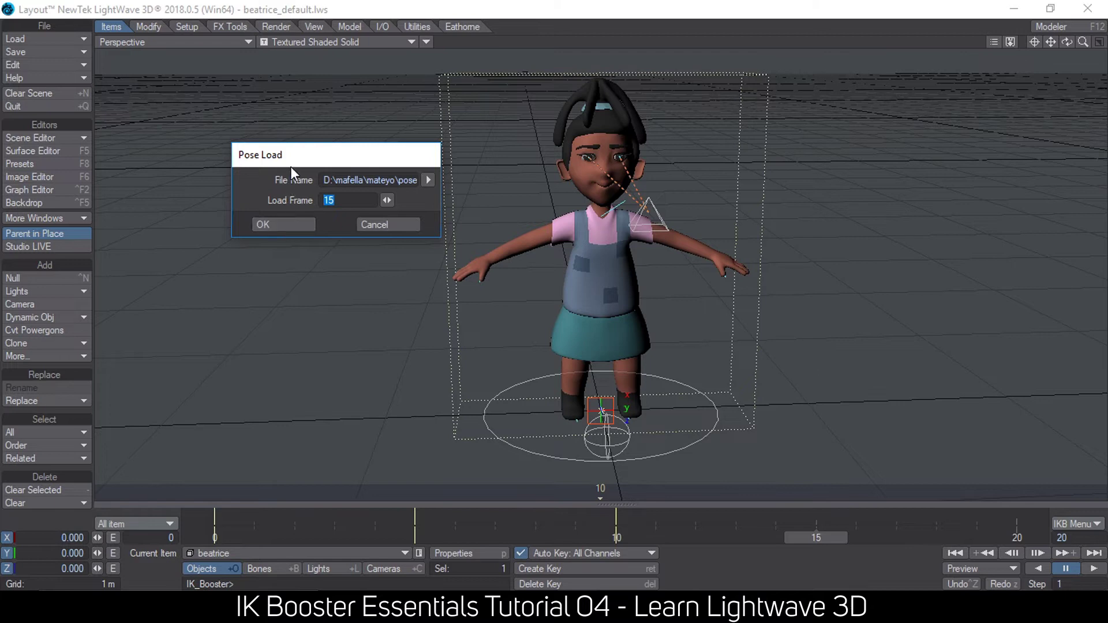
pyautogui.moveTo(293, 158); pyautogui.dragTo(279, 168)
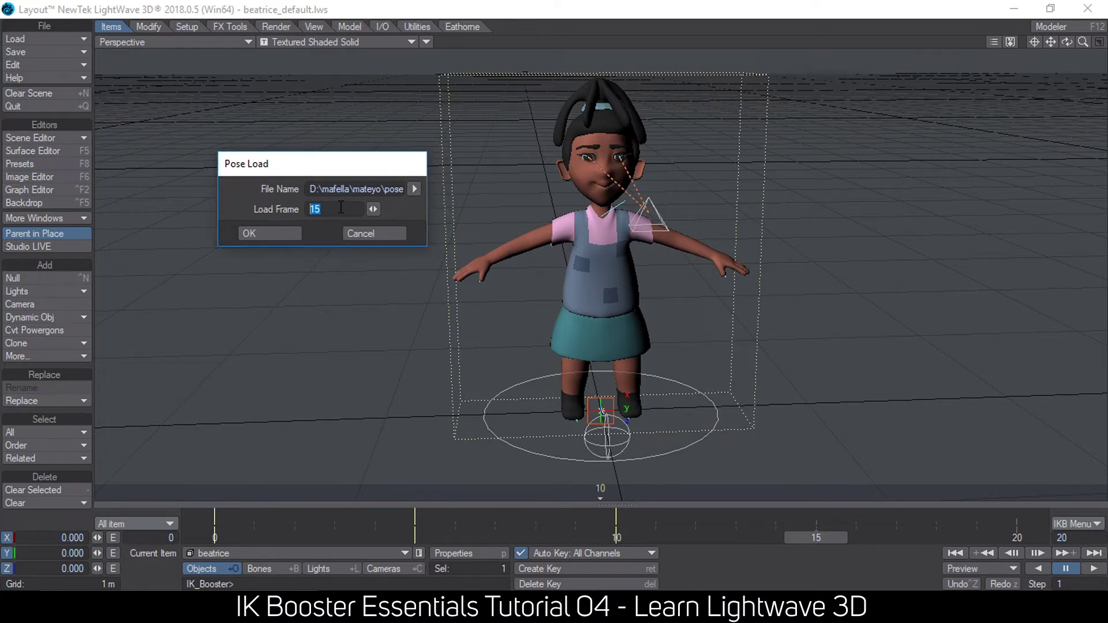
pyautogui.click(270, 233)
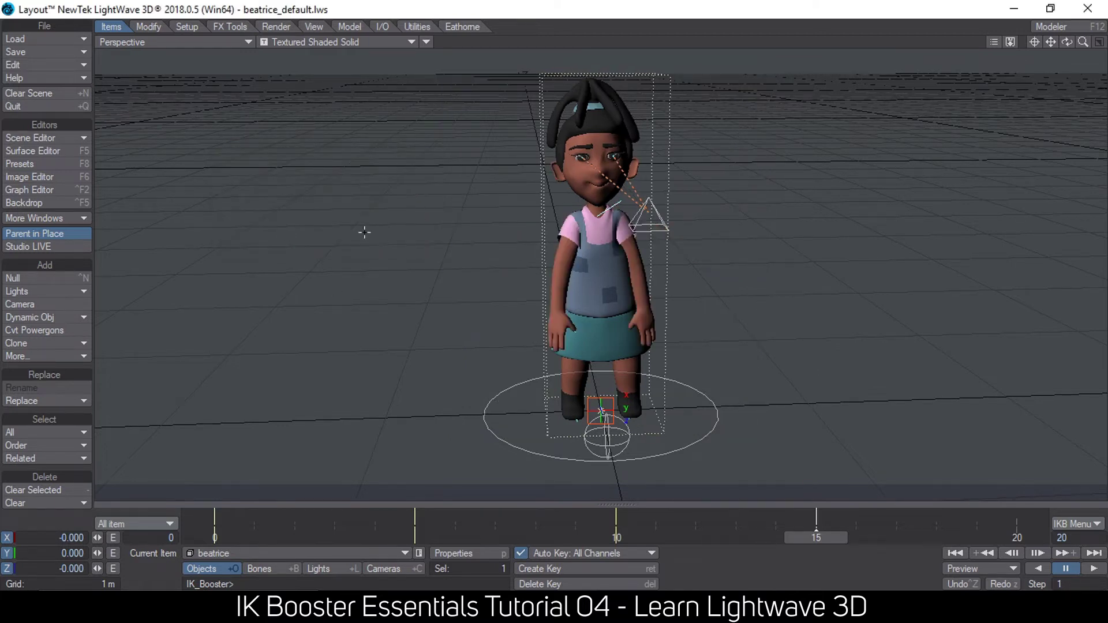
# Step: Vary the frame 15 pose by shifting both wrists and the Left_Sholder bone, scrubbing the timeline to compare it with the other keys
pyautogui.moveTo(817, 540); pyautogui.dragTo(214, 539)
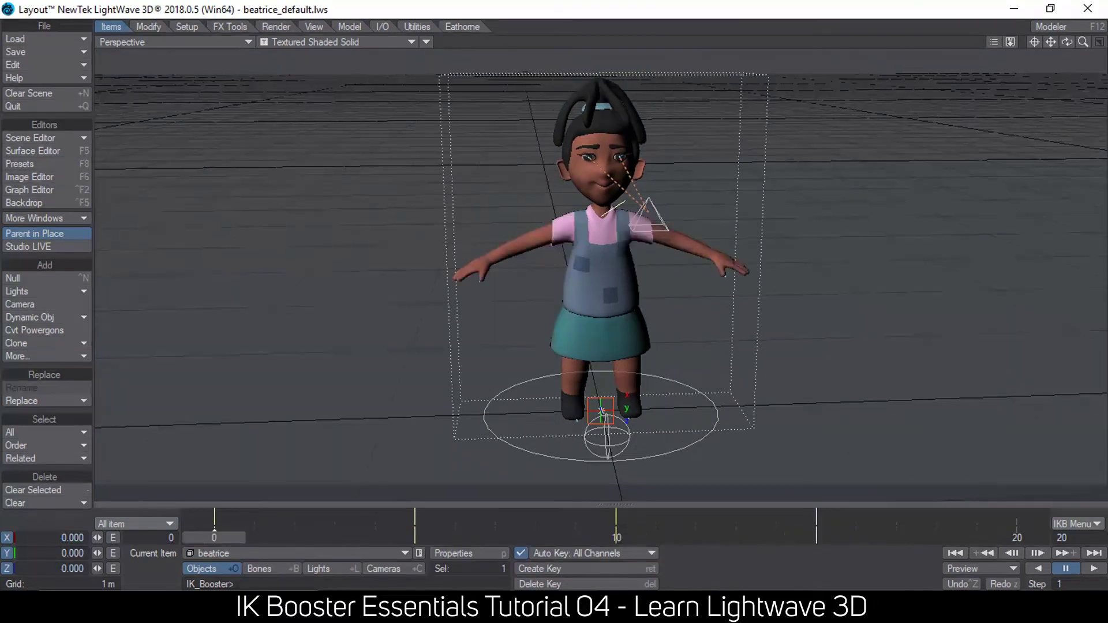
pyautogui.moveTo(226, 538); pyautogui.dragTo(828, 538)
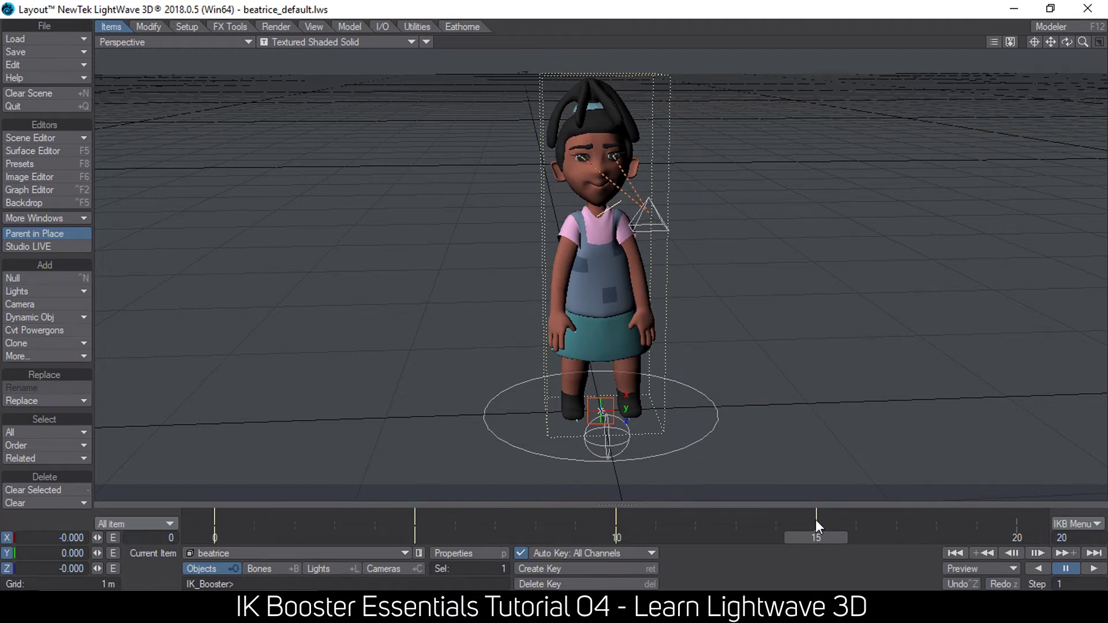
pyautogui.moveTo(816, 538)
pyautogui.mouseDown()
pyautogui.moveTo(655, 538)
pyautogui.moveTo(816, 537)
pyautogui.mouseUp()
pyautogui.moveTo(569, 539); pyautogui.dragTo(816, 538)
pyautogui.moveTo(643, 309); pyautogui.dragTo(662, 299)
pyautogui.moveTo(562, 306); pyautogui.dragTo(562, 311)
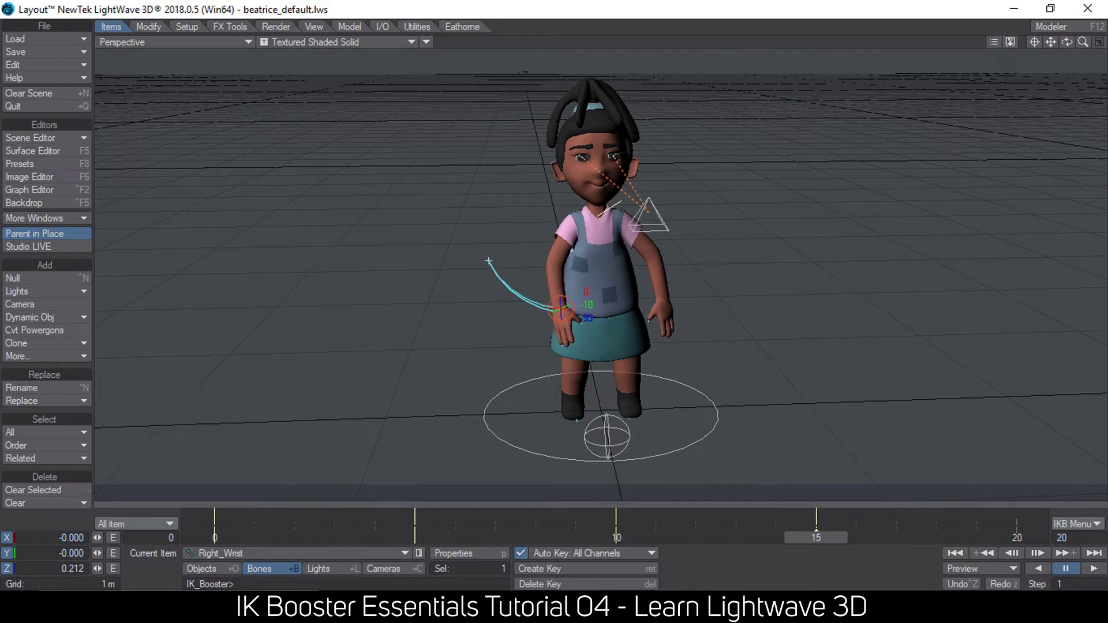
pyautogui.click(604, 221)
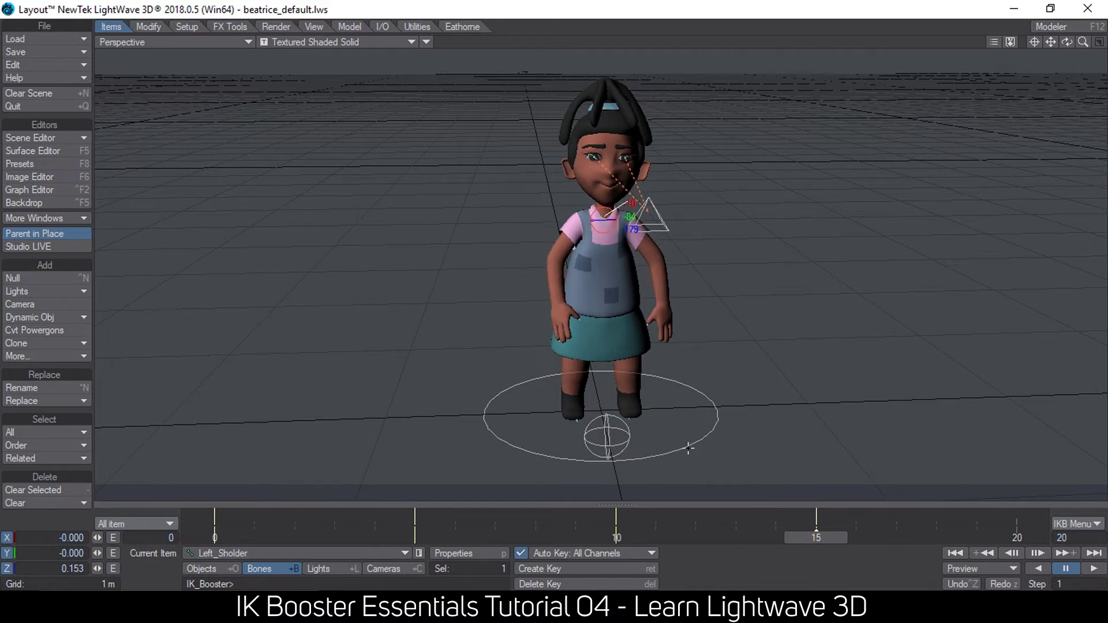
pyautogui.moveTo(832, 539); pyautogui.dragTo(414, 538)
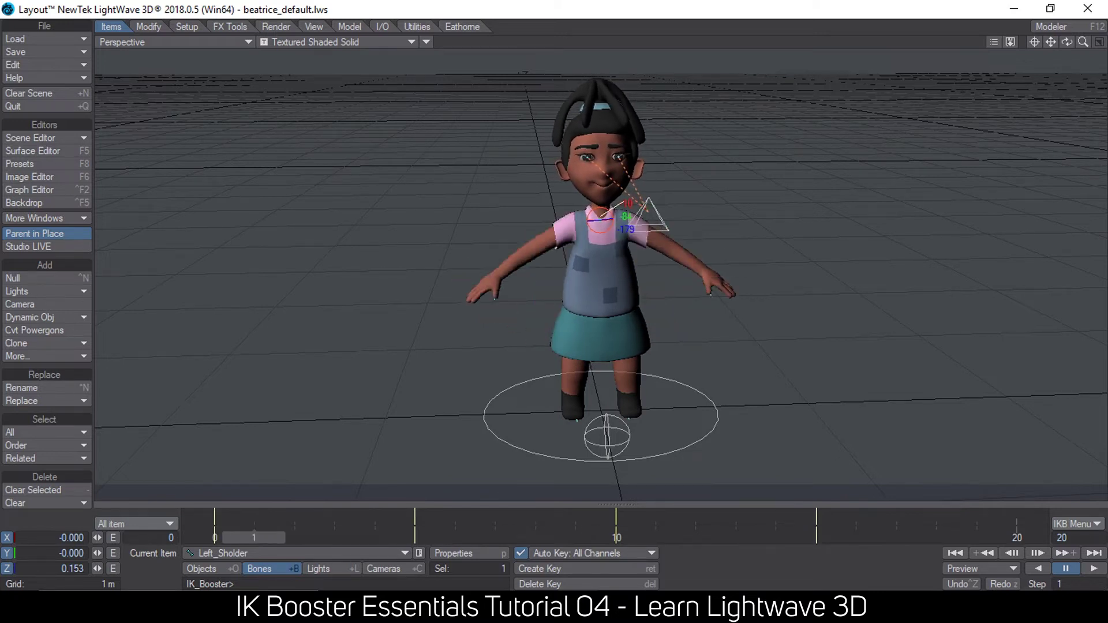
pyautogui.moveTo(775, 537); pyautogui.dragTo(214, 538)
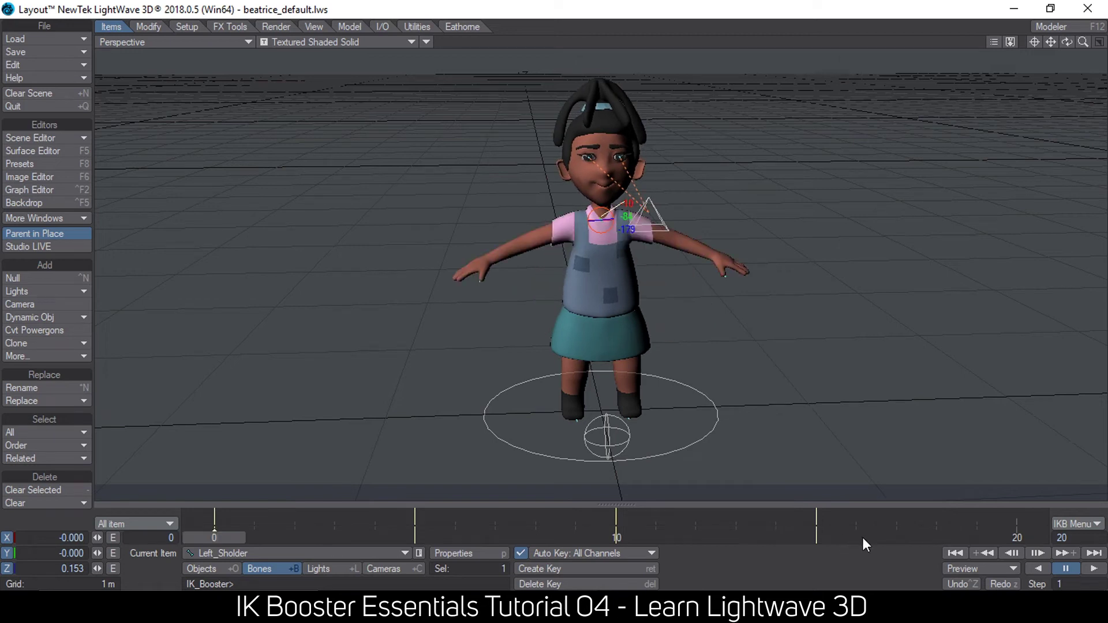
# Step: Select the beatrice object and open IK Booster's Motion Save from its root control
pyautogui.click(225, 571)
pyautogui.click(601, 411)
pyautogui.moveTo(633, 365)
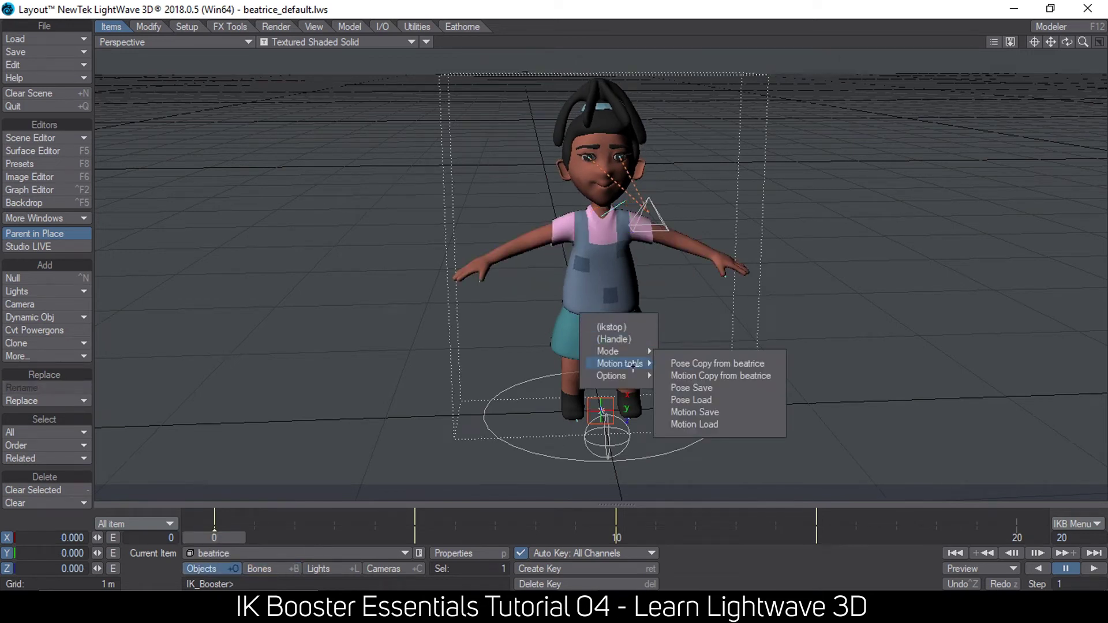
pyautogui.click(728, 413)
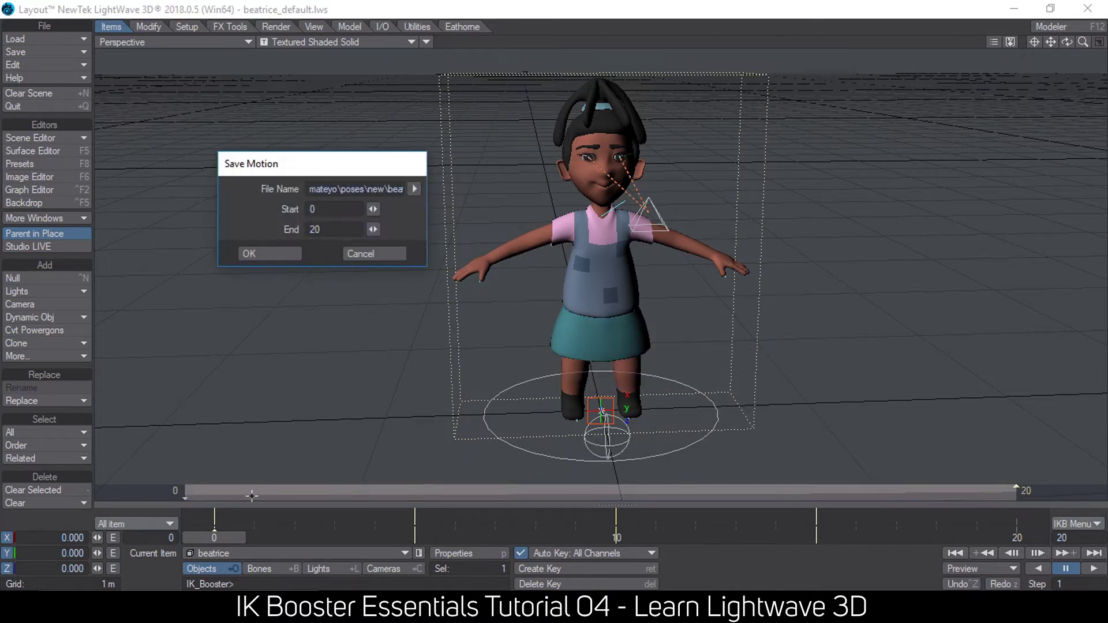
# Step: Set the frame range of the motion to save from 0 to 16
pyautogui.click(318, 207)
pyautogui.press('Tab')
pyautogui.moveTo(310, 166); pyautogui.dragTo(265, 118)
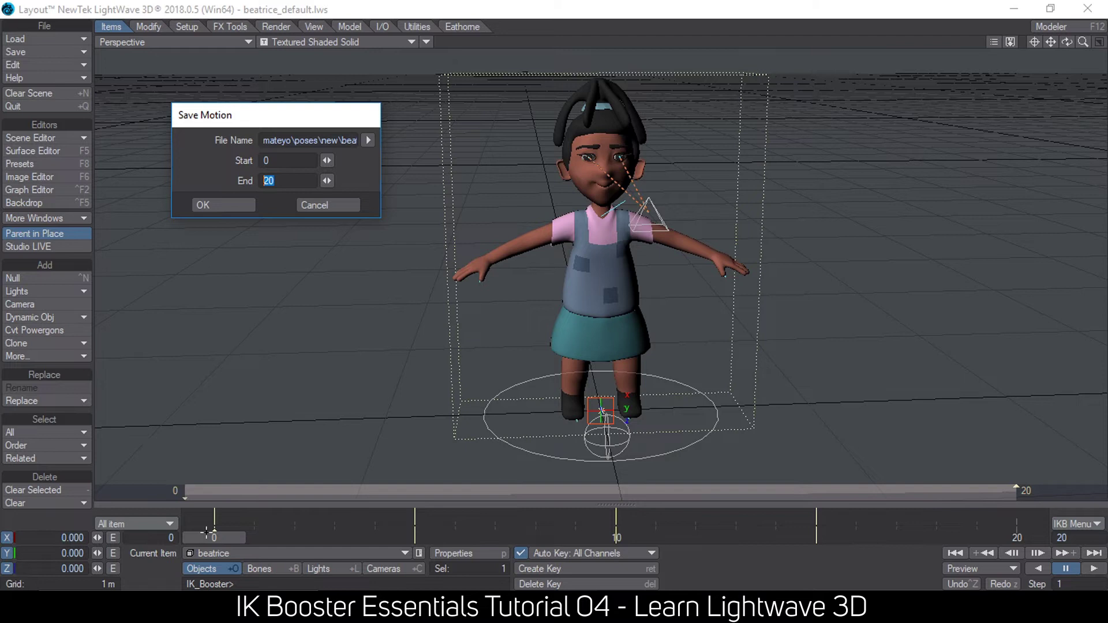
pyautogui.click(270, 161)
pyautogui.moveTo(283, 118)
pyautogui.mouseDown()
pyautogui.moveTo(273, 143)
pyautogui.moveTo(285, 131)
pyautogui.mouseUp()
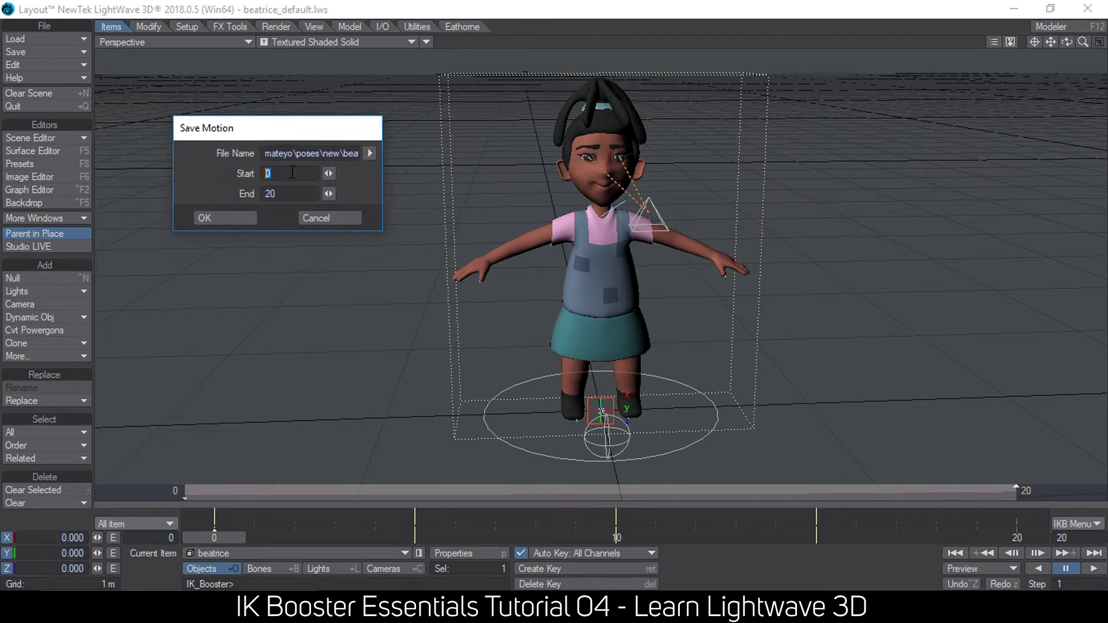
pyautogui.click(290, 195)
pyautogui.moveTo(287, 193); pyautogui.dragTo(235, 193)
pyautogui.write('15')
pyautogui.press('BackSpace')
pyautogui.write('6')
# Step: Save the motion as beatrice_motion.txt in the mateyo\poses\new2 folder
pyautogui.click(369, 152)
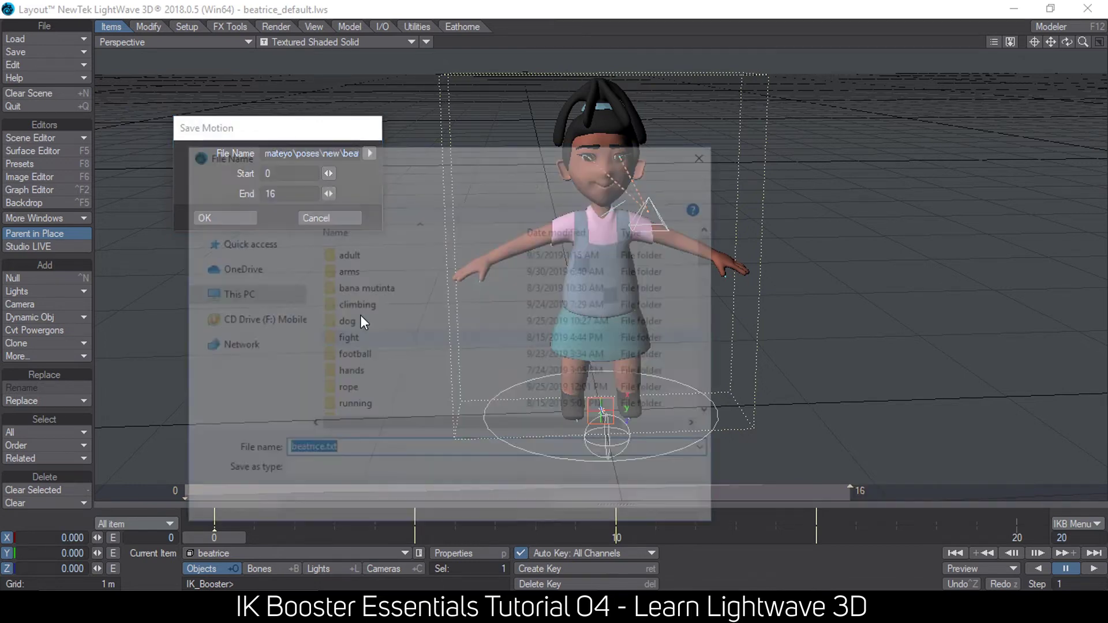
pyautogui.click(380, 274)
pyautogui.click(327, 451)
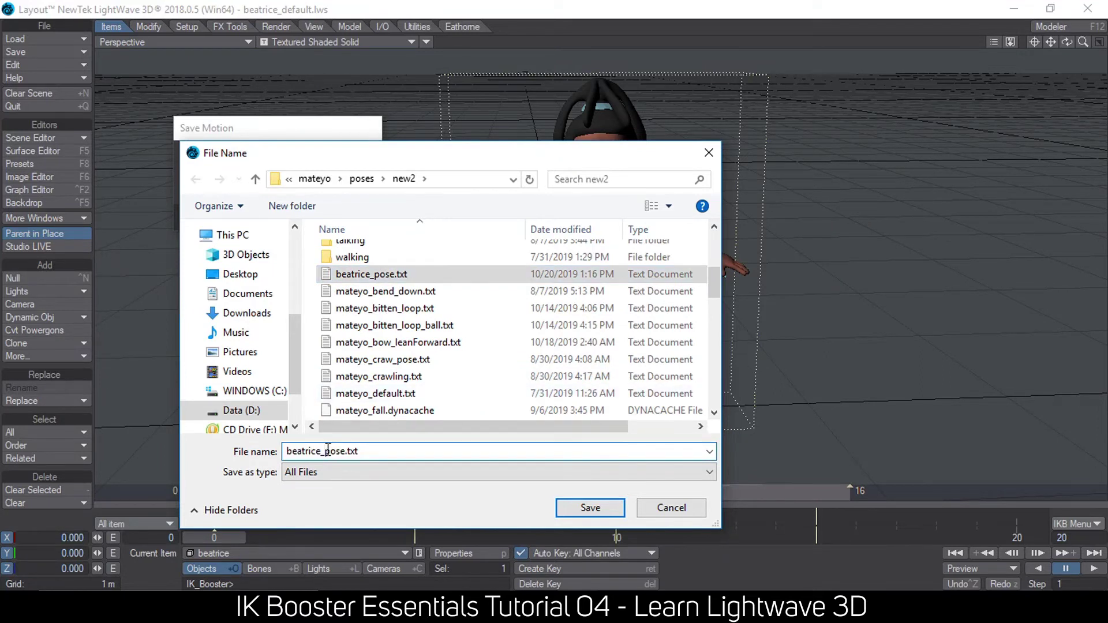
pyautogui.press('Delete')
pyautogui.press('Delete')
pyautogui.press('Delete')
pyautogui.press('Delete')
pyautogui.write('motion')
pyautogui.press('Return')
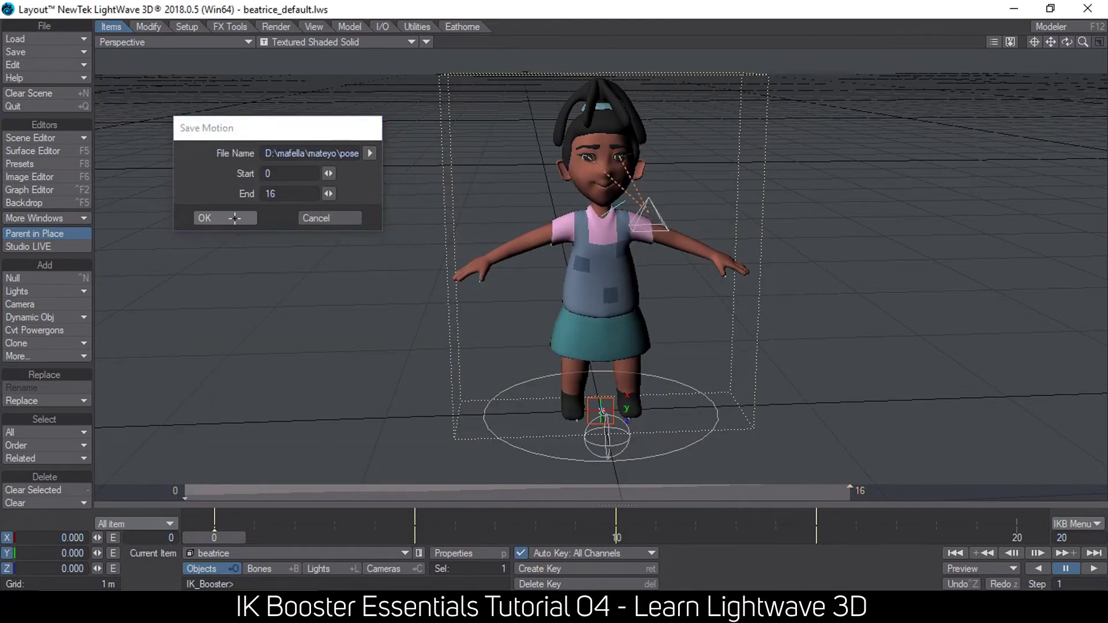
pyautogui.click(231, 218)
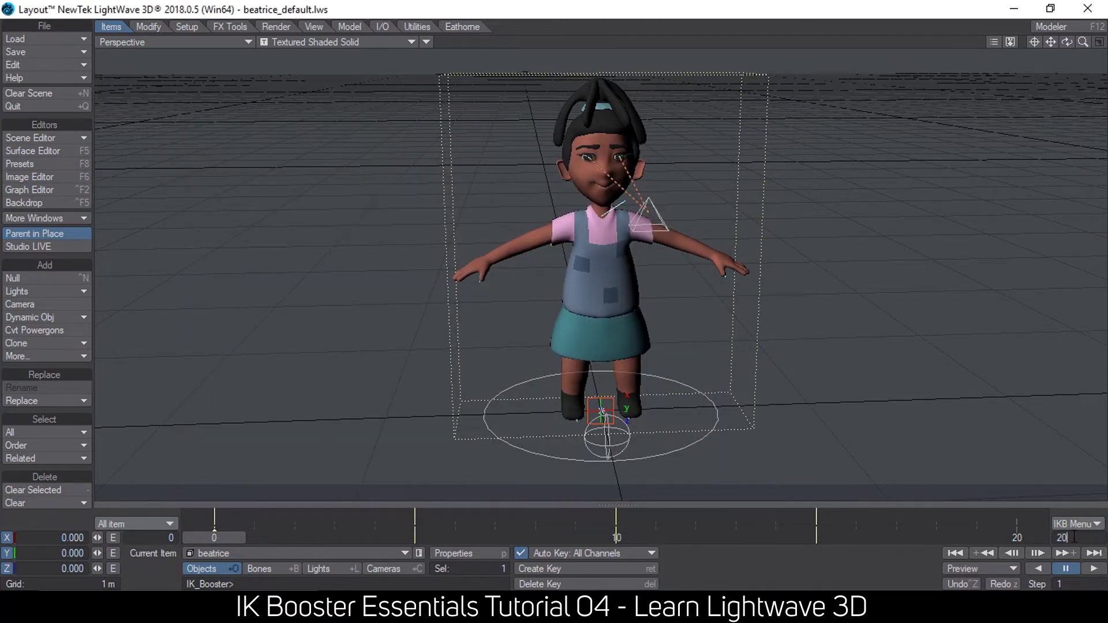
# Step: Extend the timeline's end frame to 50 and go to frame 30
pyautogui.click(1062, 538)
pyautogui.write('50')
pyautogui.press('Return')
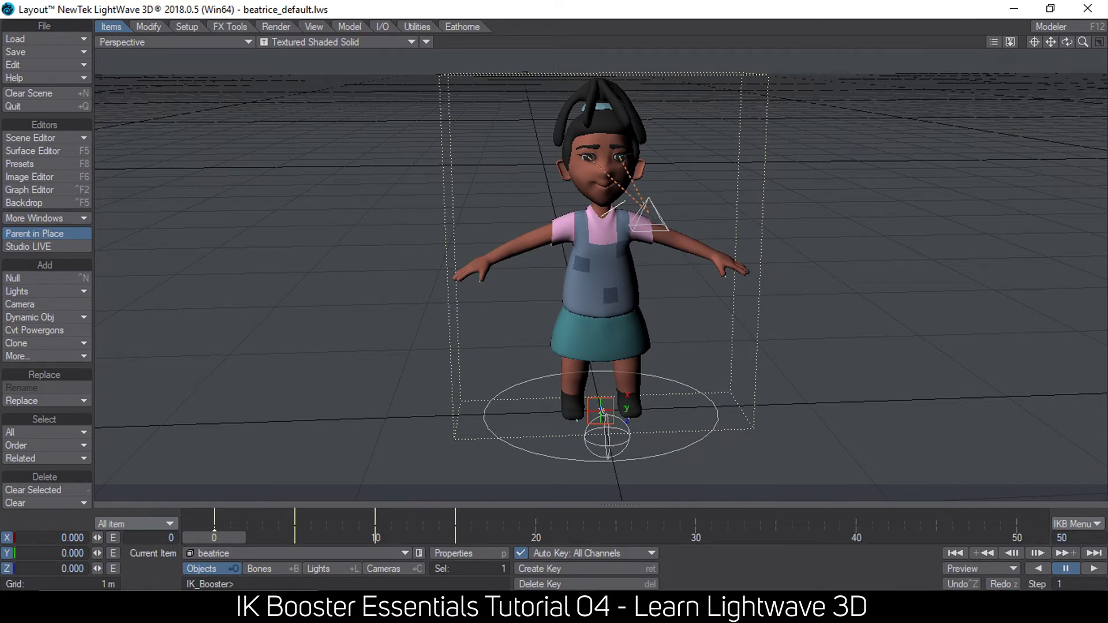
pyautogui.moveTo(484, 536); pyautogui.dragTo(696, 537)
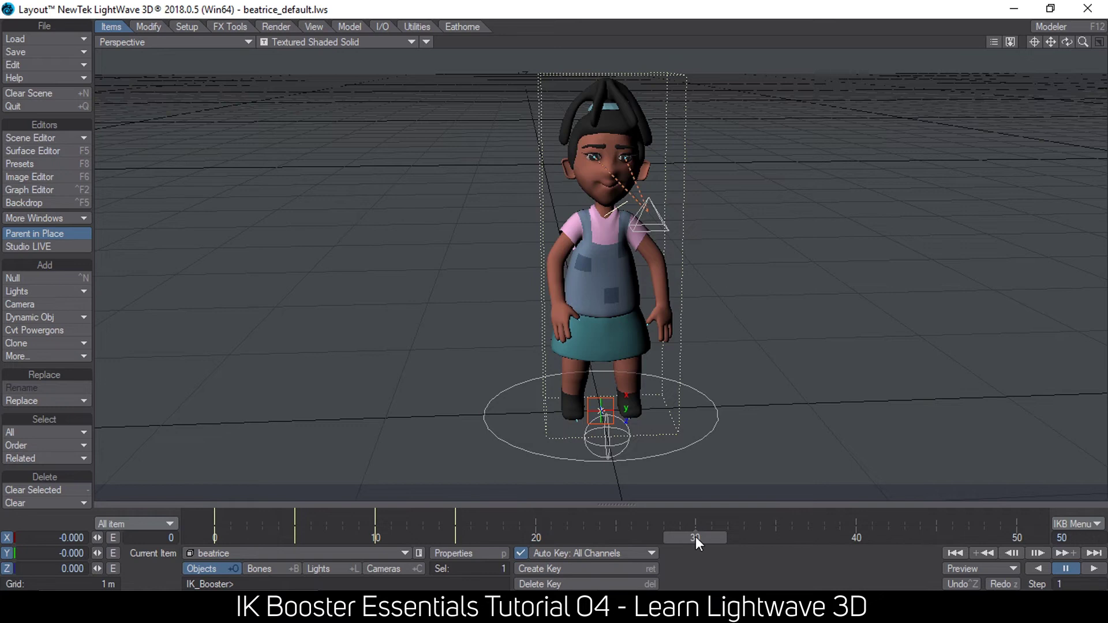
pyautogui.moveTo(695, 537)
pyautogui.mouseDown()
pyautogui.moveTo(679, 537)
pyautogui.moveTo(695, 537)
pyautogui.mouseUp()
# Step: Load beatrice_motion.txt with IK Booster's Motion Load, starting at frame 30, and scrub through the loaded keys
pyautogui.rightClick(595, 309)
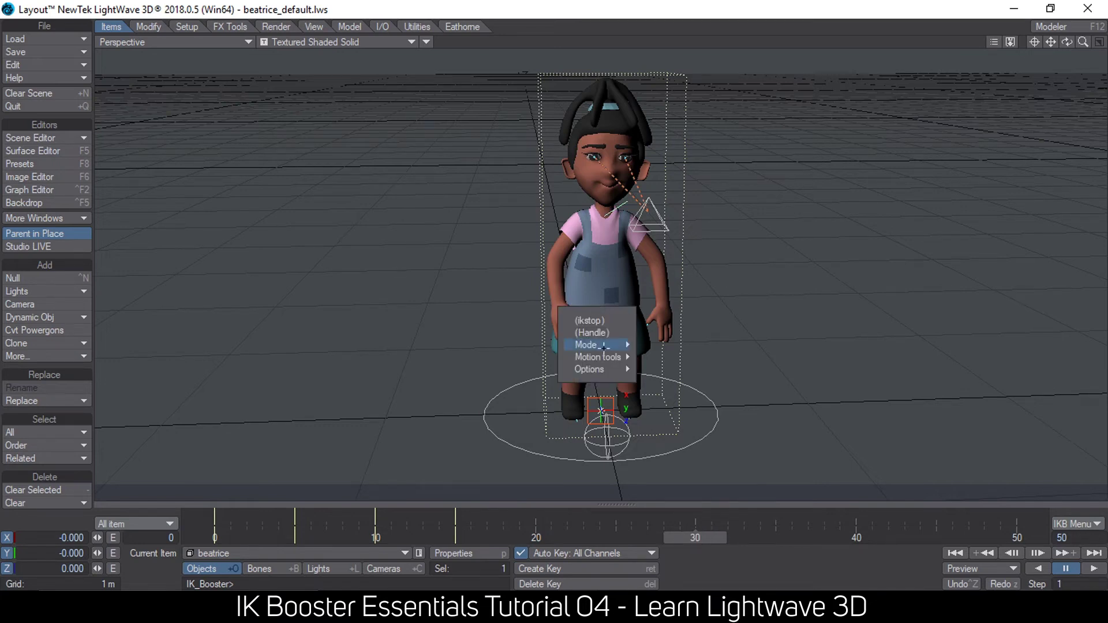
pyautogui.moveTo(603, 357)
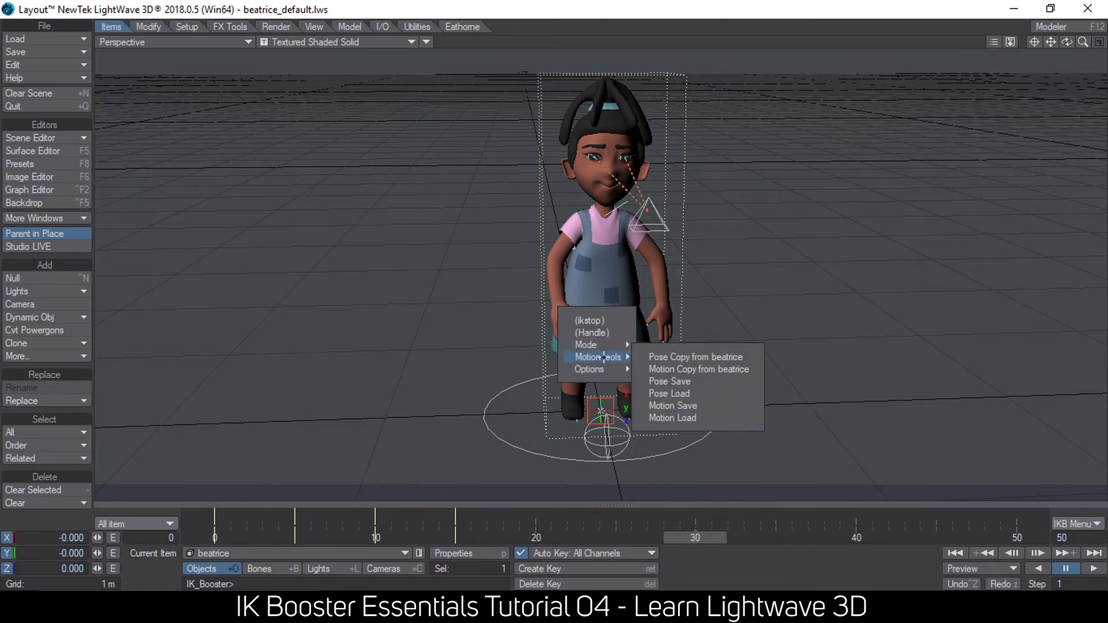
pyautogui.click(698, 418)
pyautogui.scroll(-3, 292, 272)
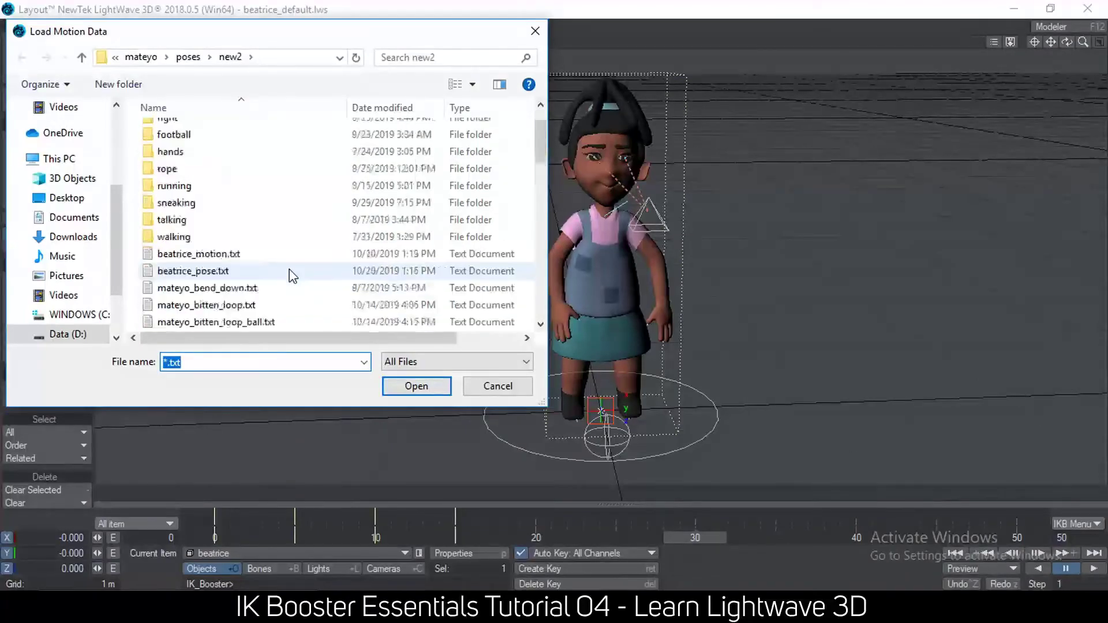
pyautogui.click(197, 203)
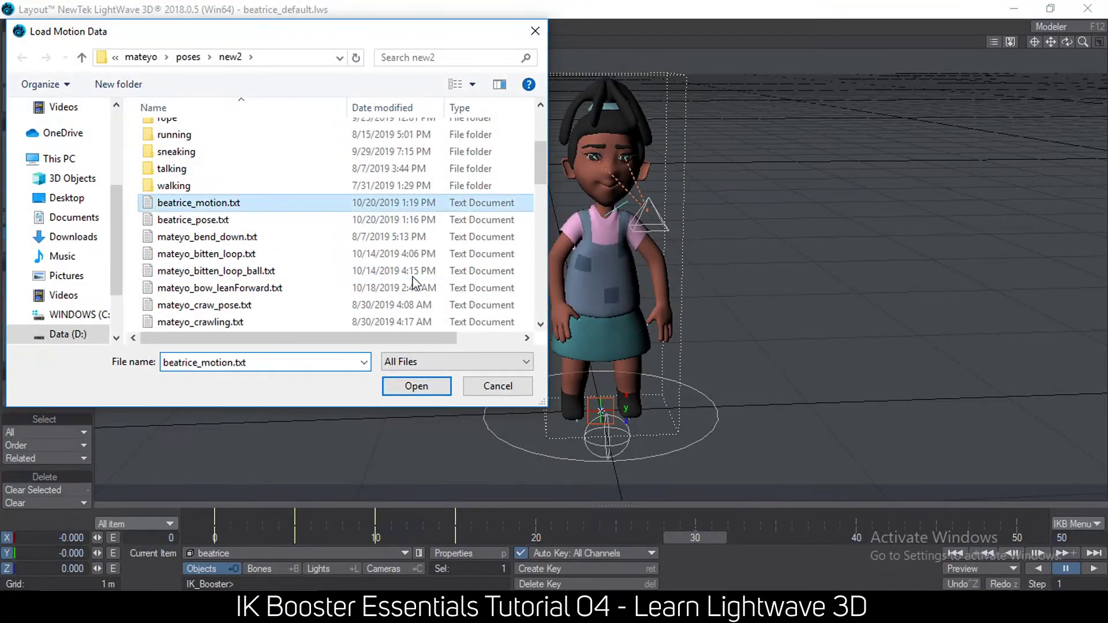
pyautogui.click(450, 387)
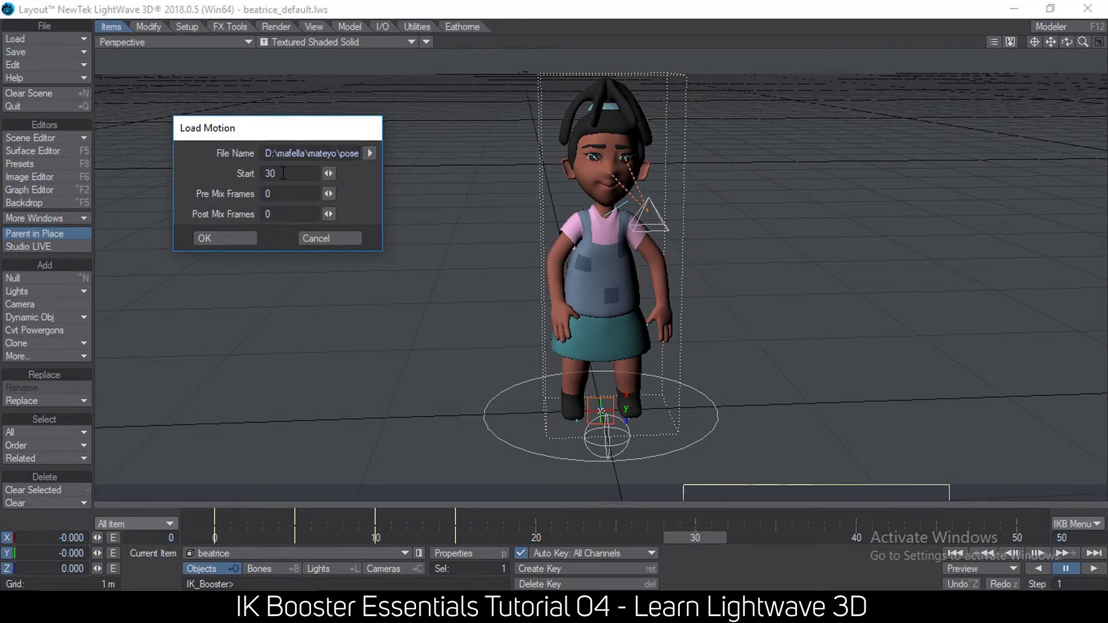
pyautogui.click(239, 237)
pyautogui.moveTo(700, 540); pyautogui.dragTo(781, 541)
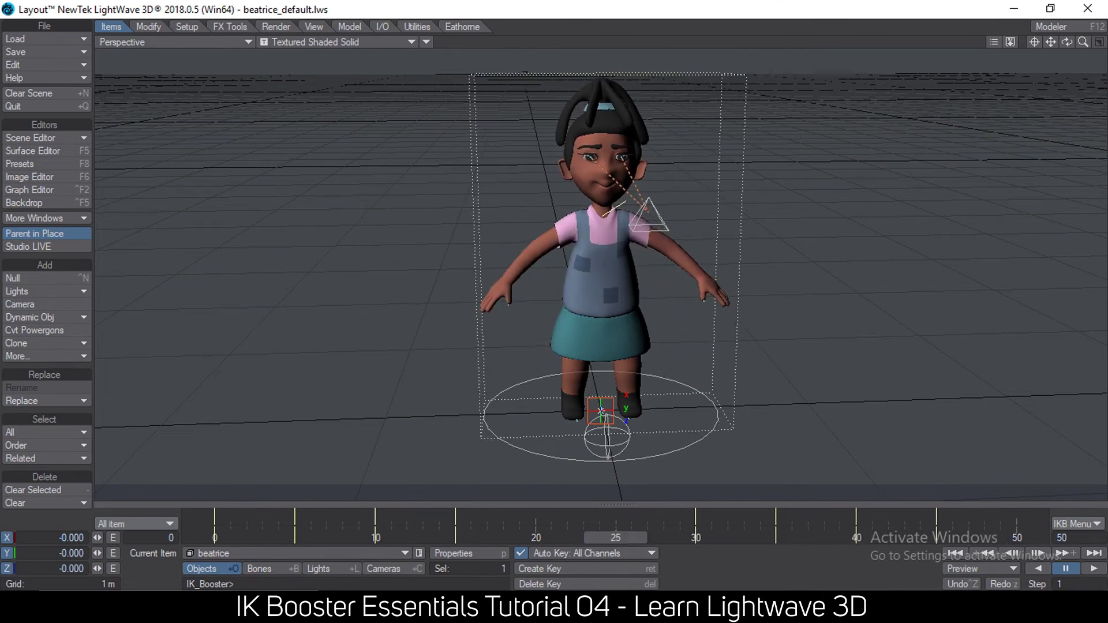
# Step: Extend the timeline's end frame to 100
pyautogui.doubleClick(1062, 538)
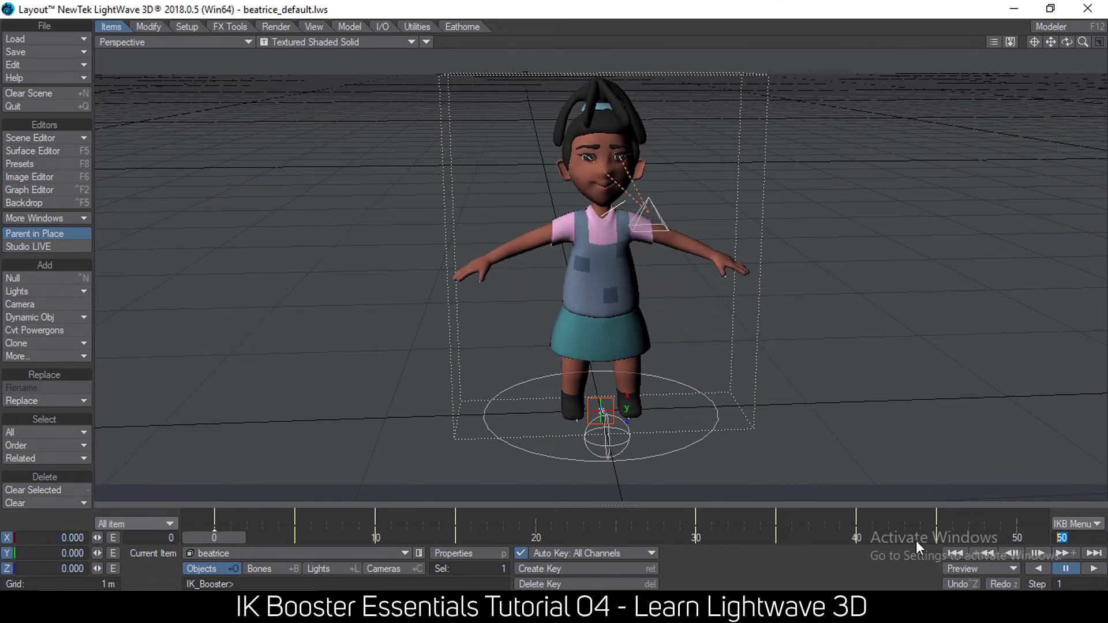
pyautogui.write('100')
pyautogui.press('Return')
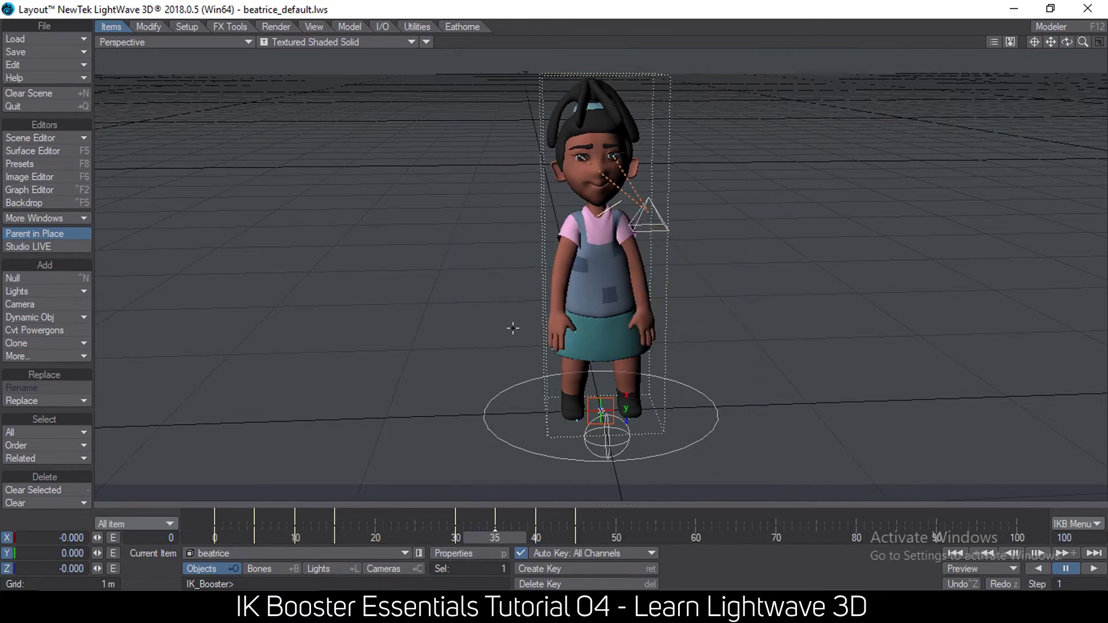
# Step: Vary the loaded motion by moving the wrists outward at frame 35, then moving the wrists inward and shifting the Torsal4 bone at frame 46
pyautogui.moveTo(553, 312); pyautogui.dragTo(672, 298)
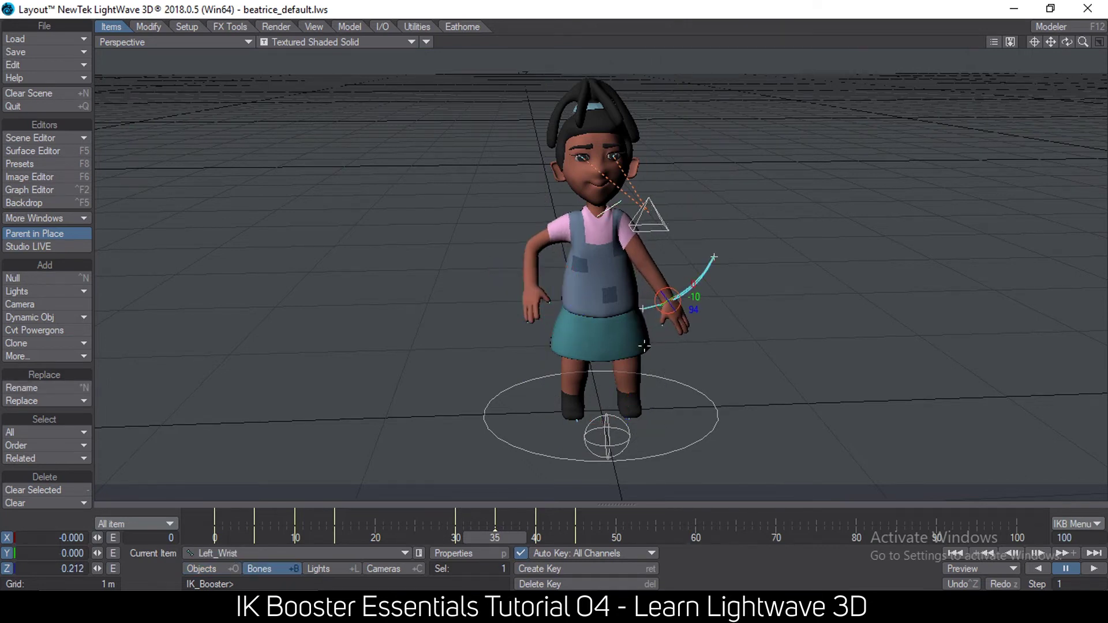
pyautogui.moveTo(496, 539); pyautogui.dragTo(479, 539)
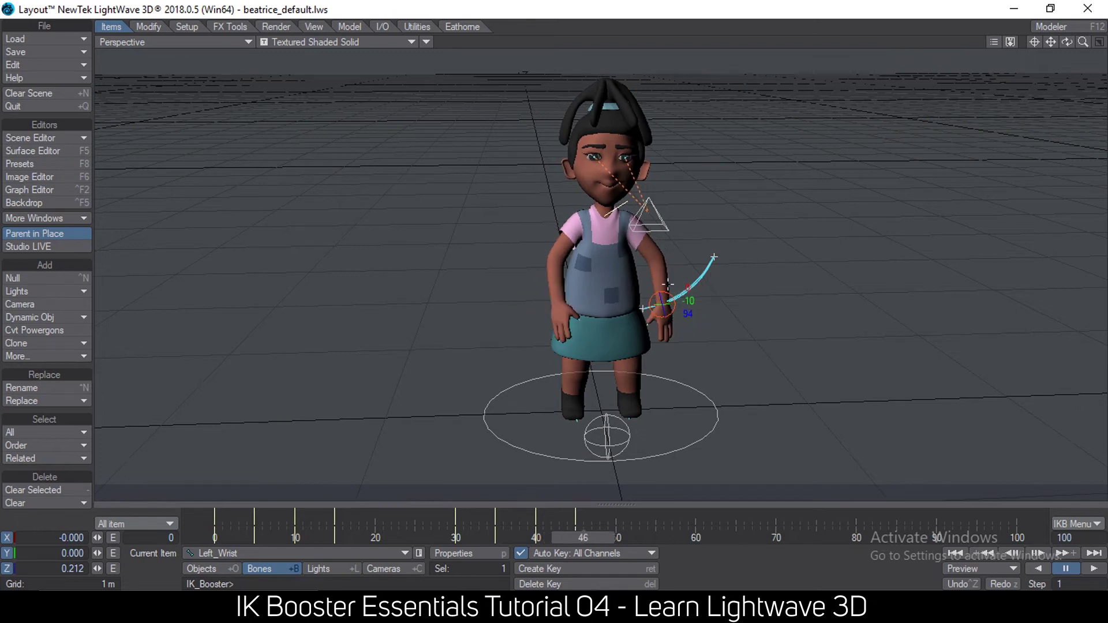
pyautogui.moveTo(642, 308); pyautogui.dragTo(581, 311)
pyautogui.moveTo(585, 251); pyautogui.dragTo(569, 252)
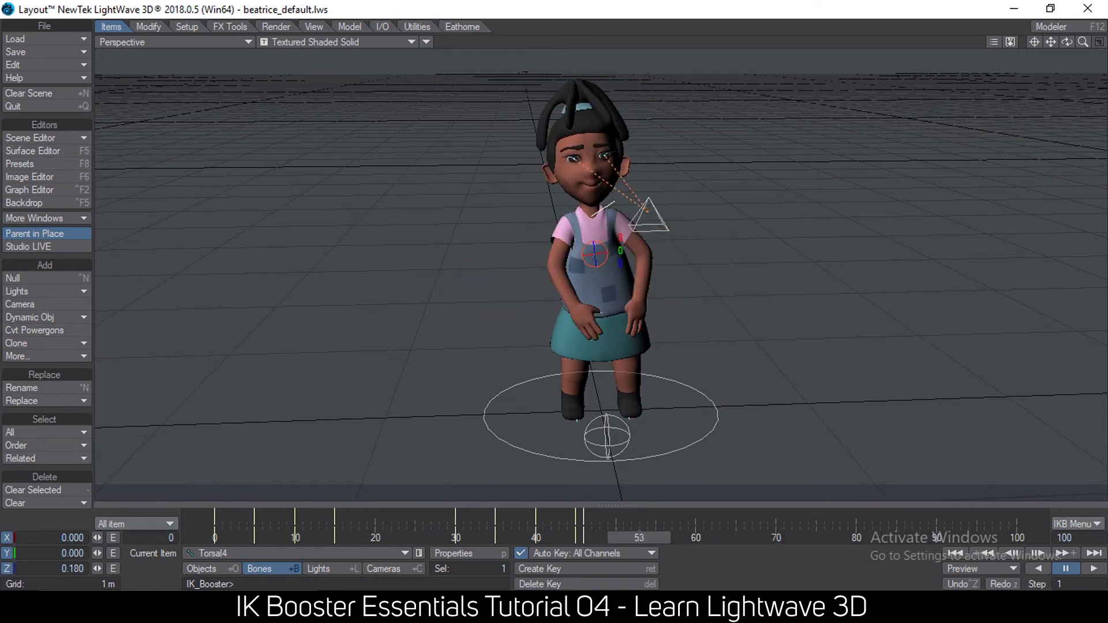
# Step: Load a motion from the walking folder with IK Booster's Motion Load, starting at frame 53, and select its keys up to frame 65
pyautogui.click(229, 572)
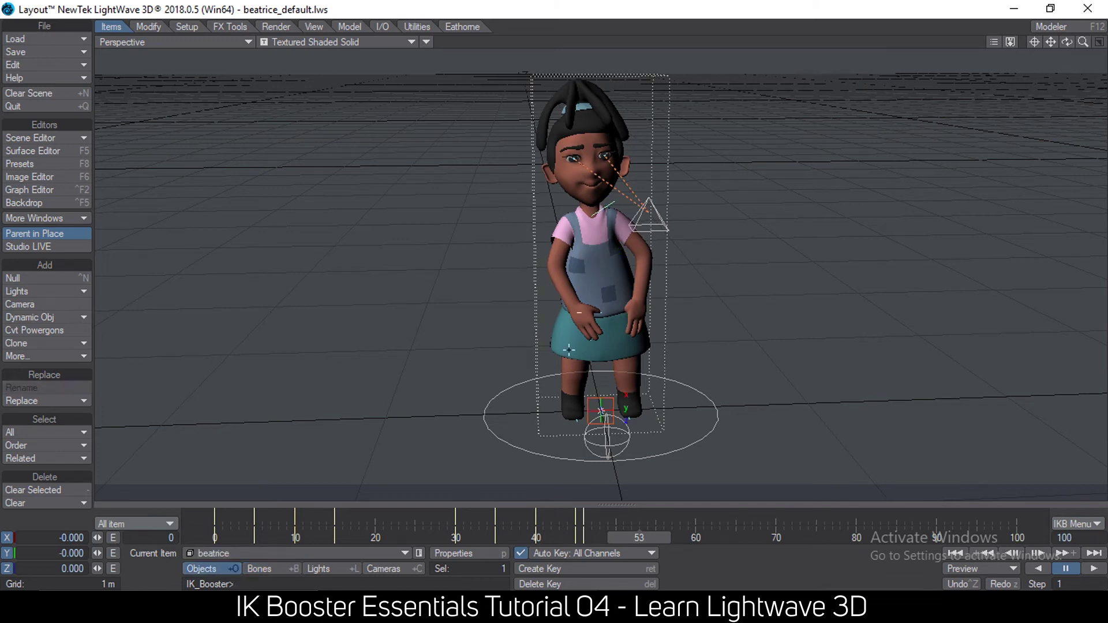
pyautogui.rightClick(607, 290)
pyautogui.moveTo(626, 339)
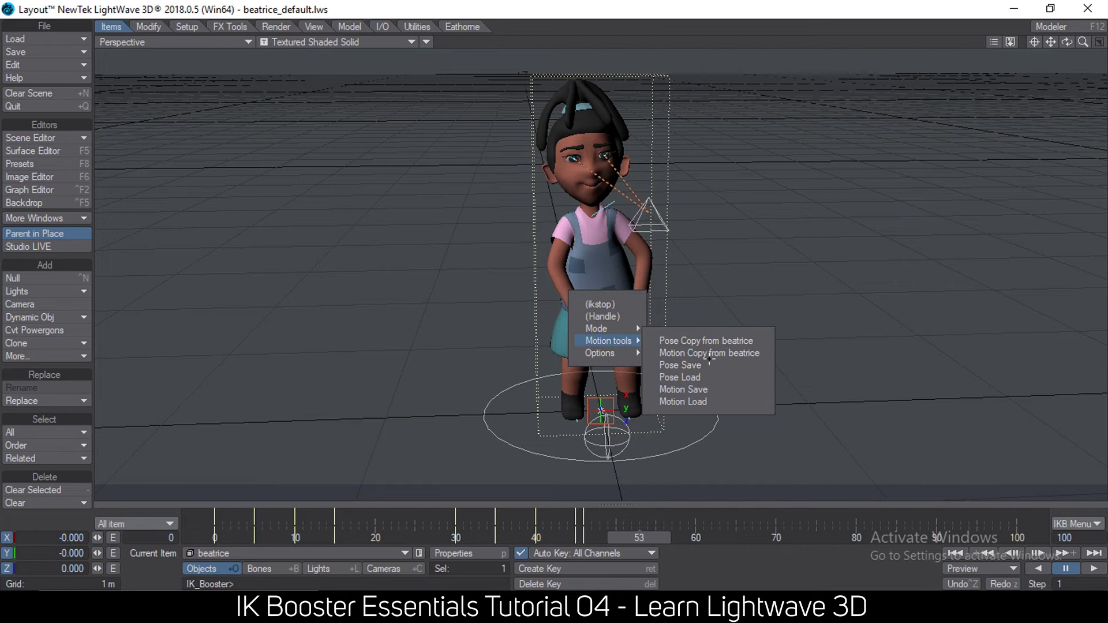
pyautogui.click(681, 402)
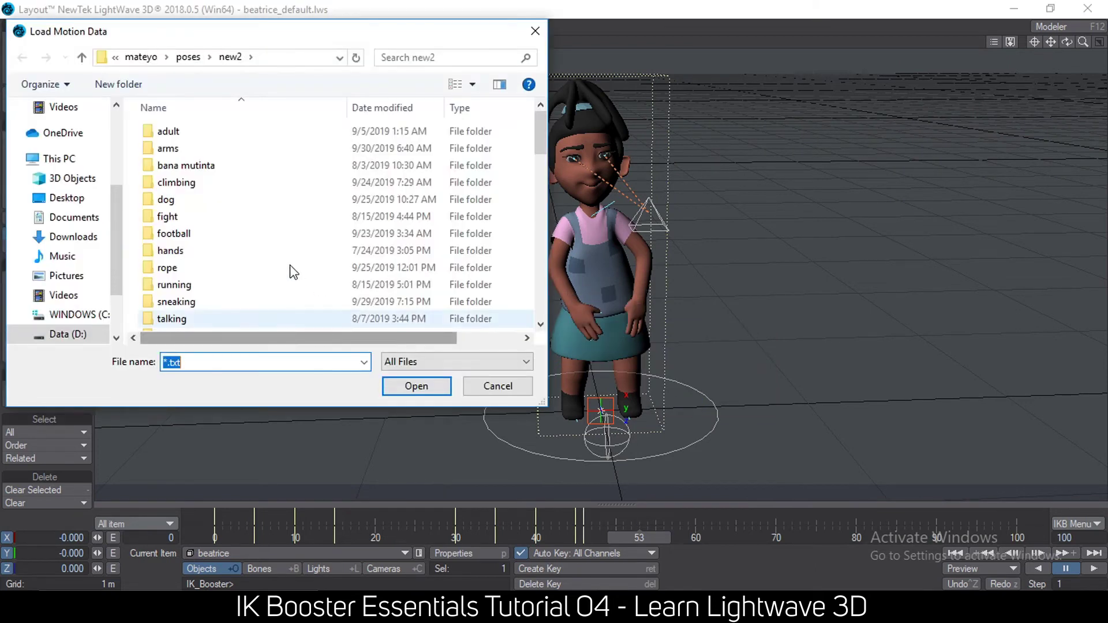
pyautogui.scroll(-3, 293, 272)
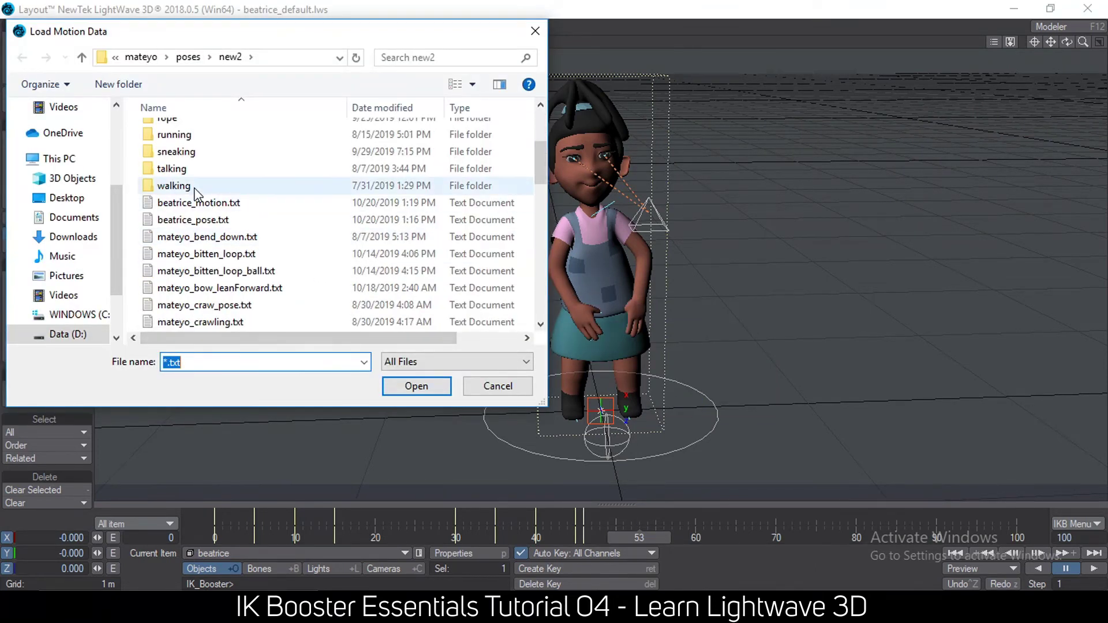
pyautogui.doubleClick(194, 188)
pyautogui.click(220, 167)
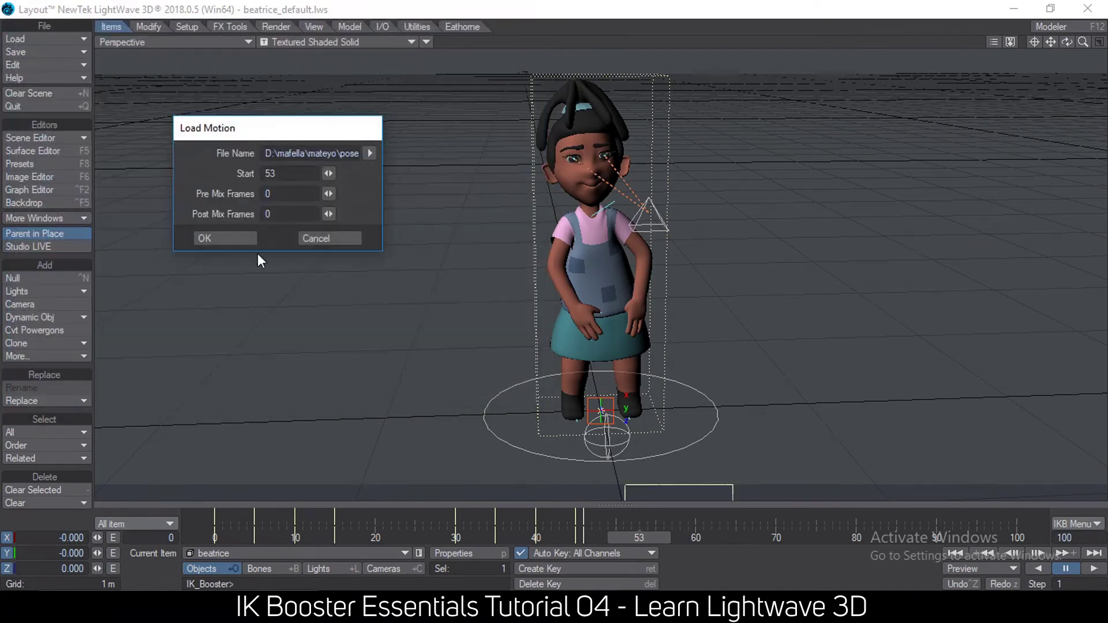
pyautogui.click(246, 239)
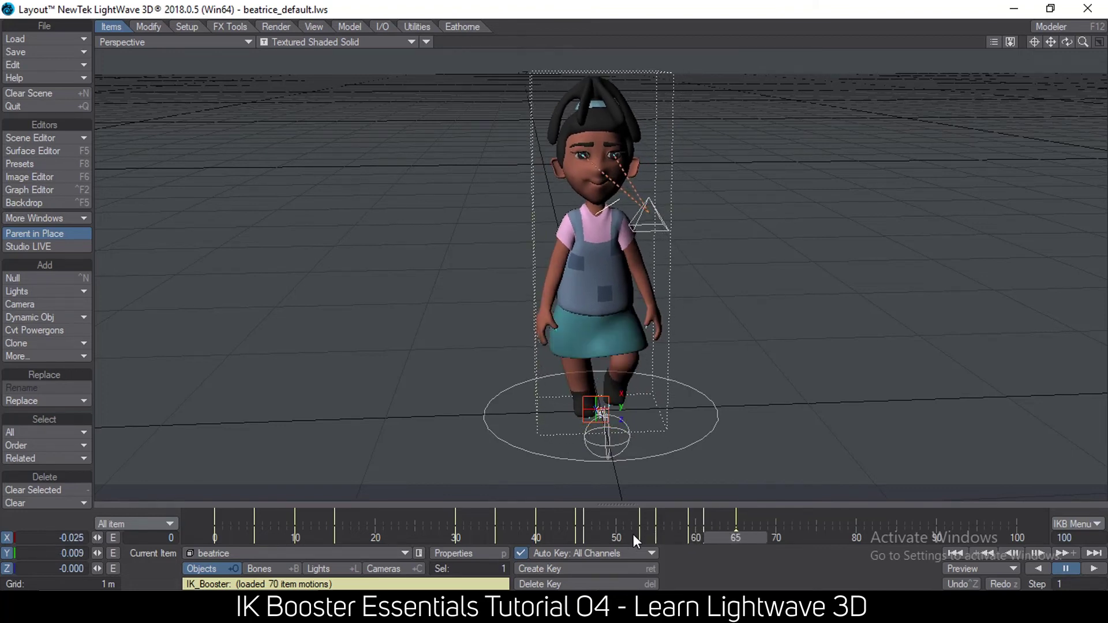
pyautogui.click(640, 534)
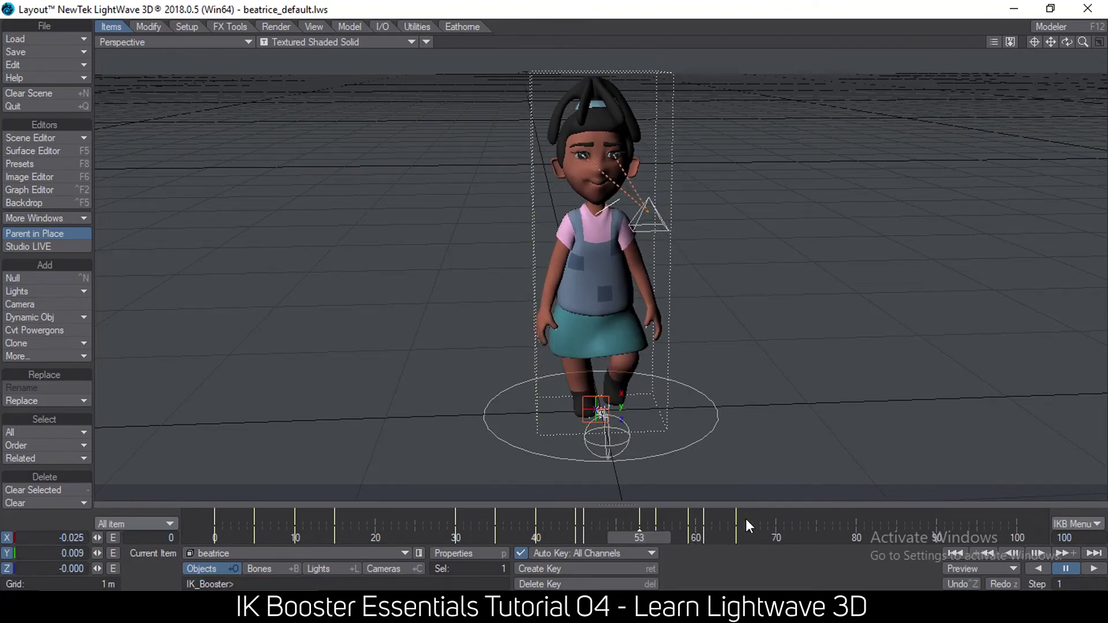
pyautogui.moveTo(753, 515); pyautogui.dragTo(621, 519)
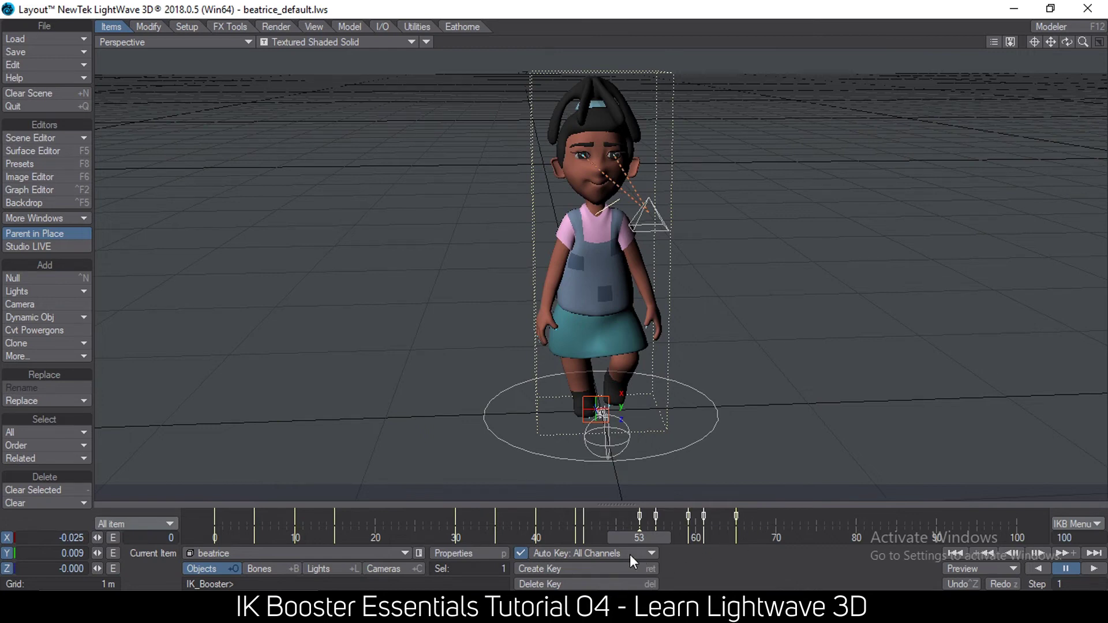
pyautogui.click(126, 526)
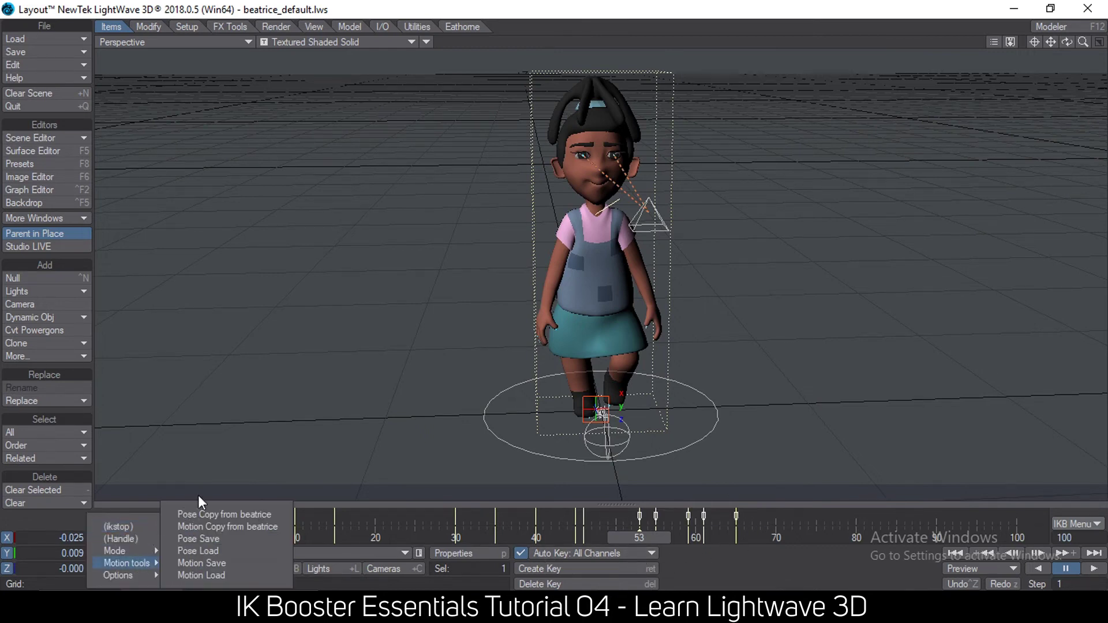
pyautogui.rightClick(201, 446)
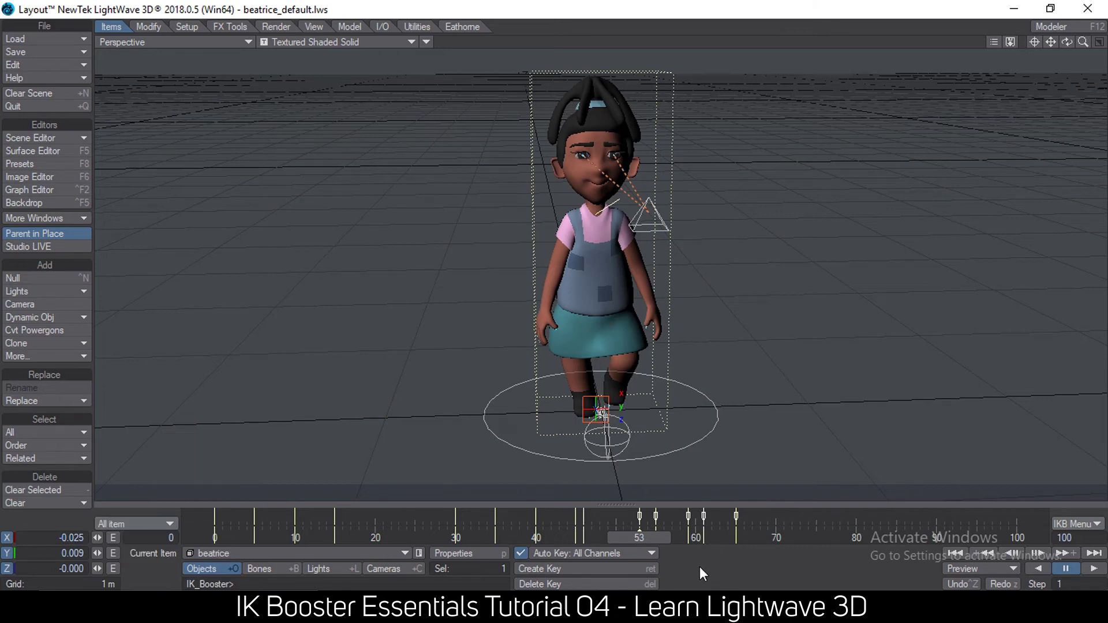
pyautogui.rightClick(699, 567)
pyautogui.click(136, 523)
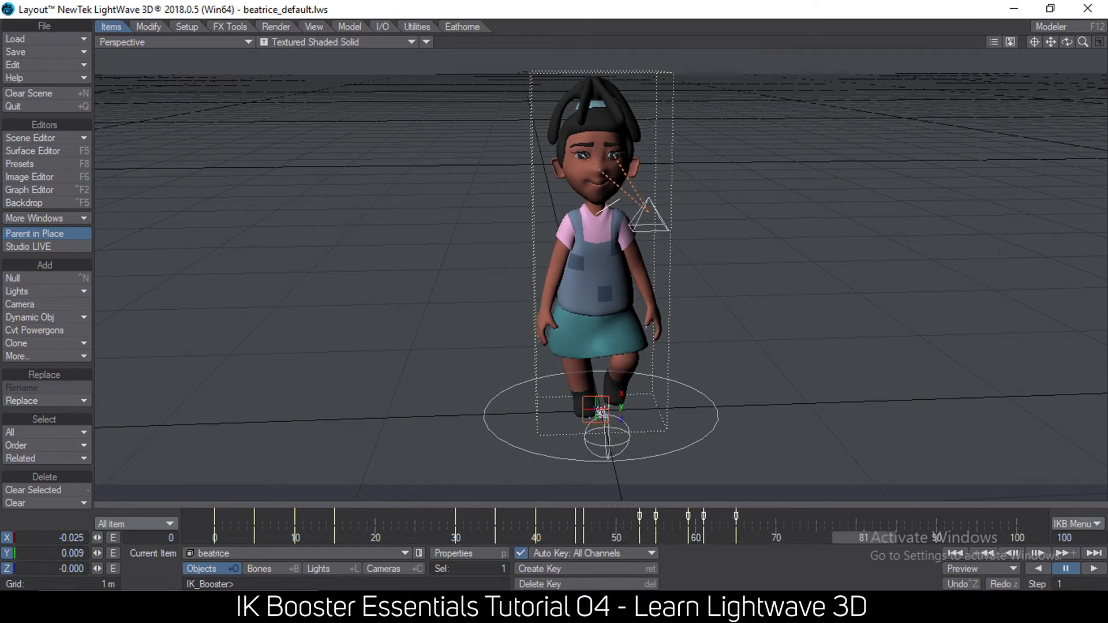
pyautogui.click(637, 515)
pyautogui.rightClick(637, 514)
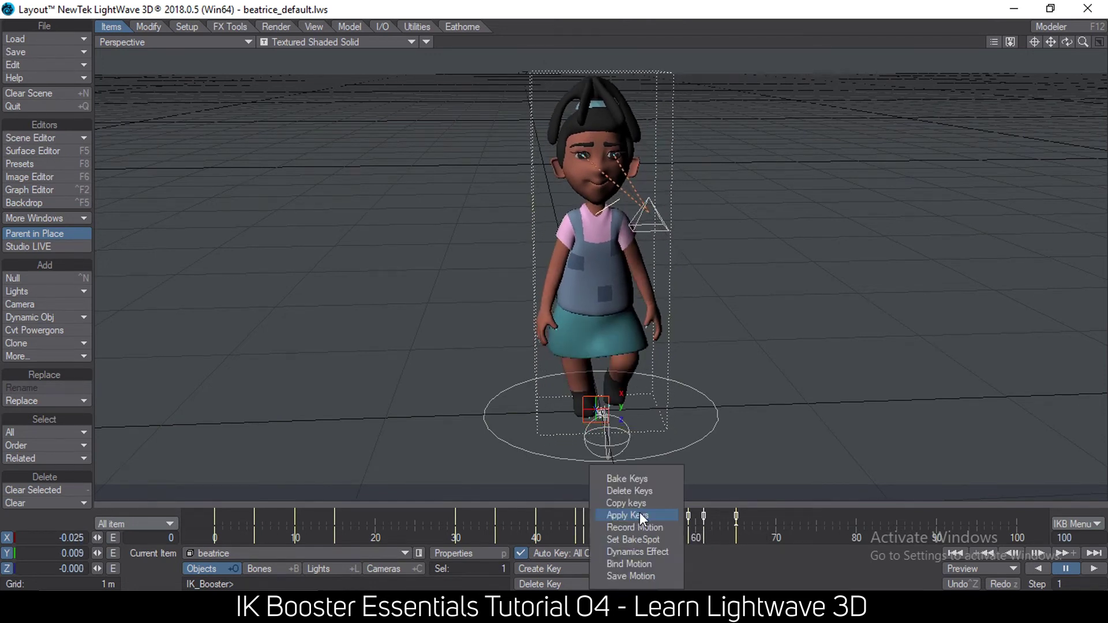
pyautogui.click(642, 500)
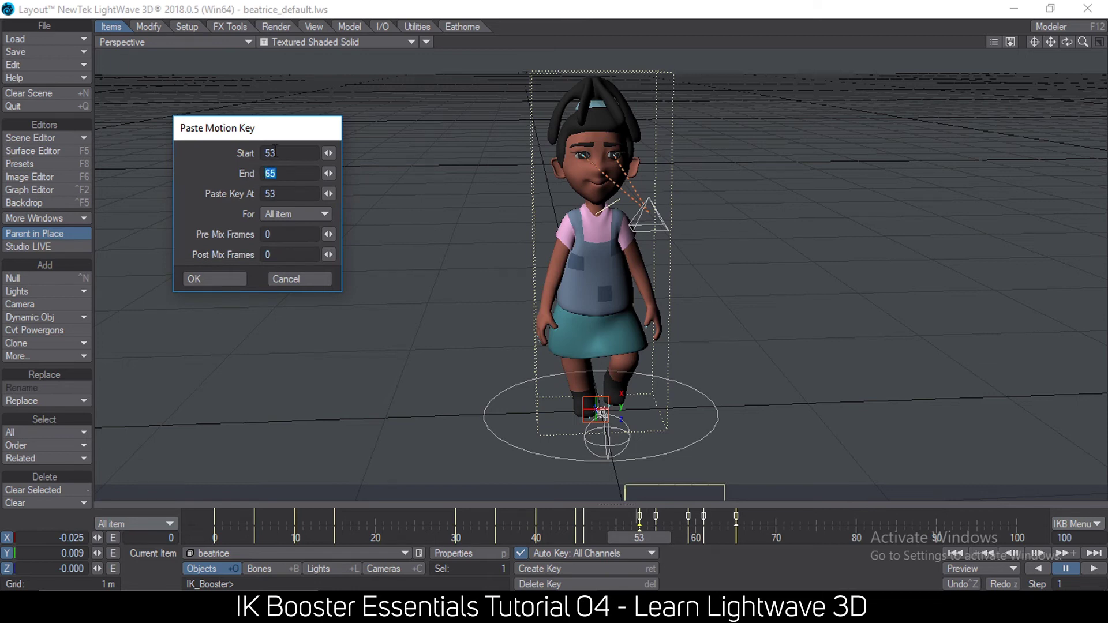
pyautogui.click(310, 279)
# Step: Copy the selected walk keys and paste them for all items with Start 53, End 100 and Paste Key At 65
pyautogui.click(733, 535)
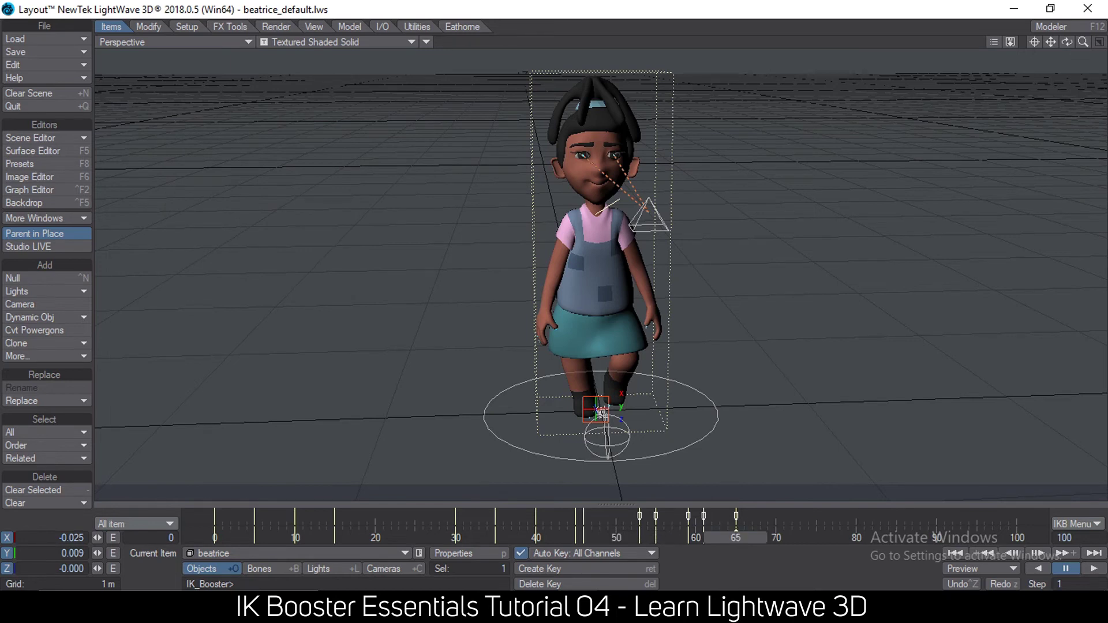
pyautogui.rightClick(738, 514)
pyautogui.click(723, 503)
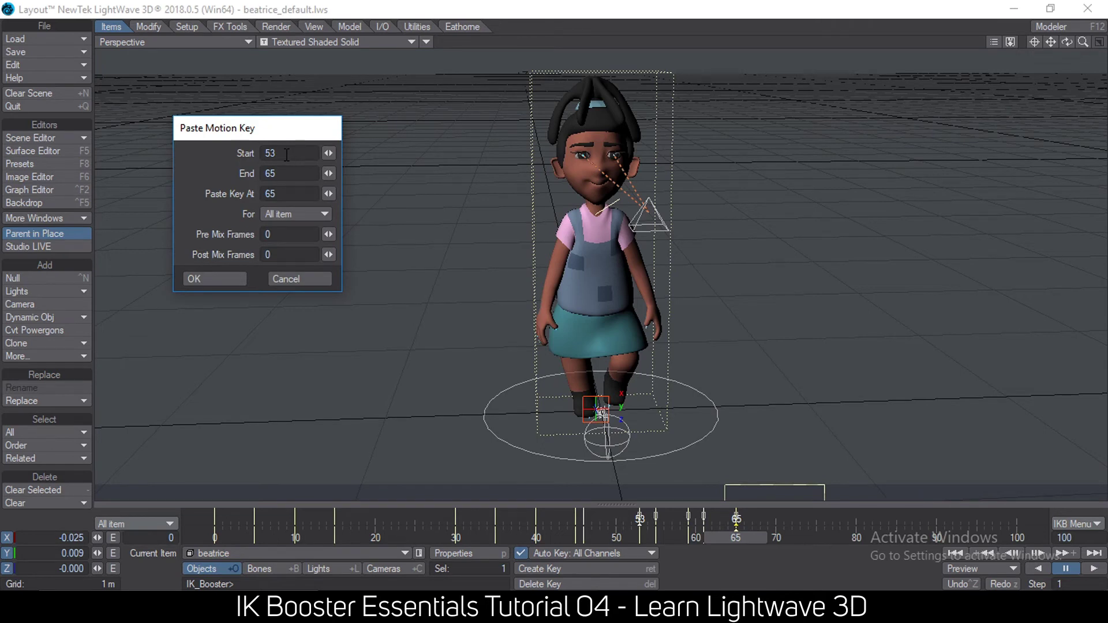
pyautogui.moveTo(249, 142)
pyautogui.mouseDown()
pyautogui.moveTo(292, 133)
pyautogui.moveTo(247, 141)
pyautogui.mouseUp()
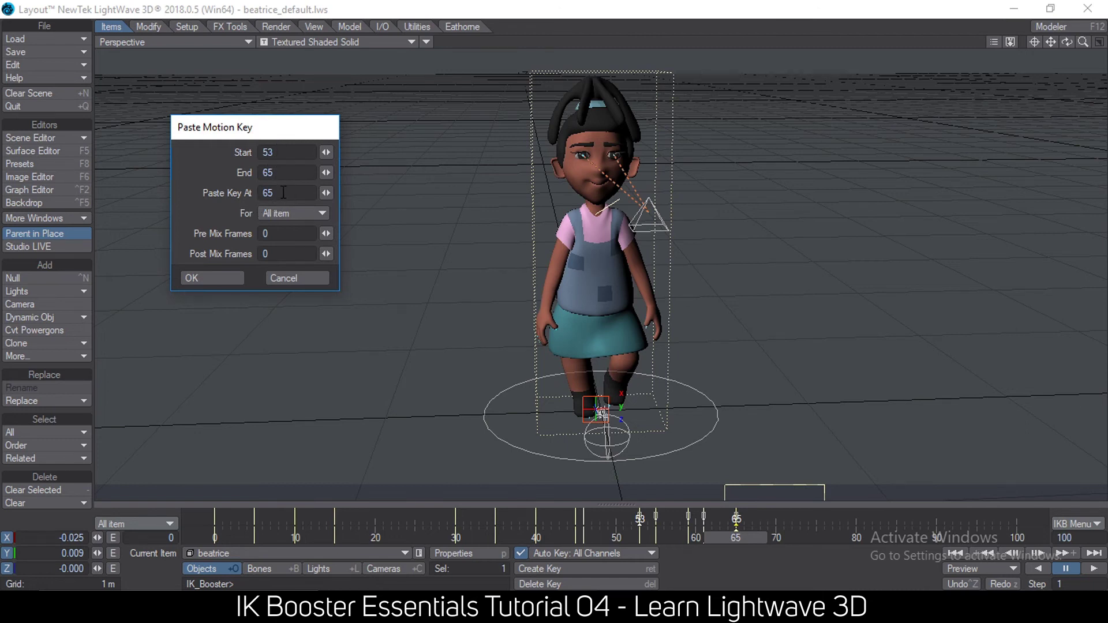
pyautogui.moveTo(284, 193); pyautogui.dragTo(211, 192)
pyautogui.moveTo(281, 173); pyautogui.dragTo(75, 190)
pyautogui.write('100')
pyautogui.moveTo(290, 173); pyautogui.dragTo(206, 172)
pyautogui.click(295, 171)
pyautogui.moveTo(289, 174); pyautogui.dragTo(168, 171)
pyautogui.click(288, 172)
pyautogui.moveTo(289, 172); pyautogui.dragTo(209, 176)
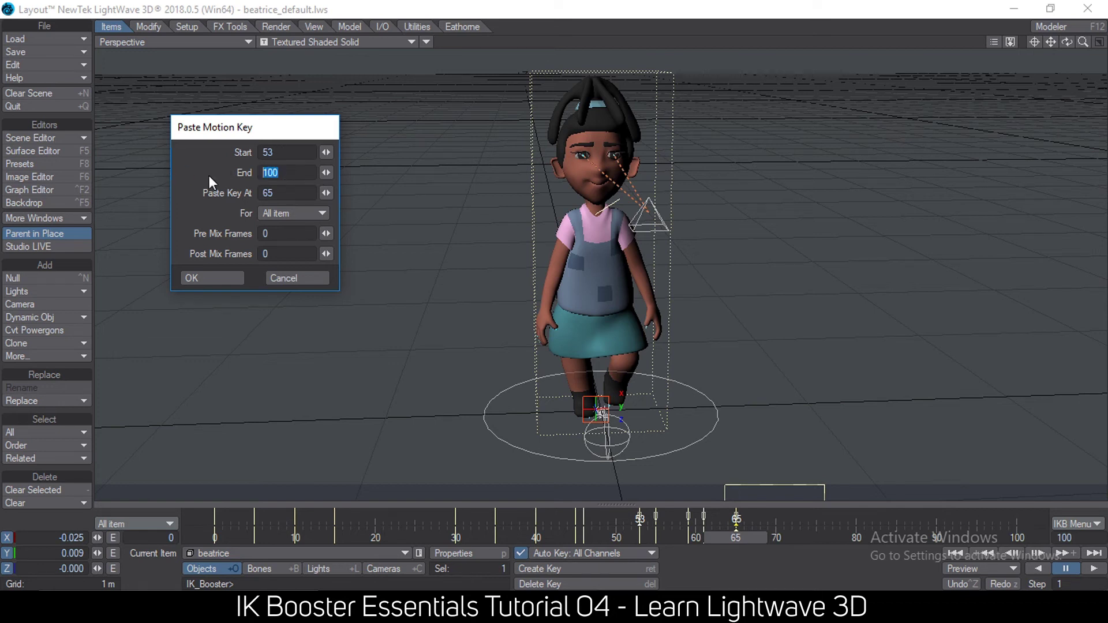
pyautogui.click(288, 157)
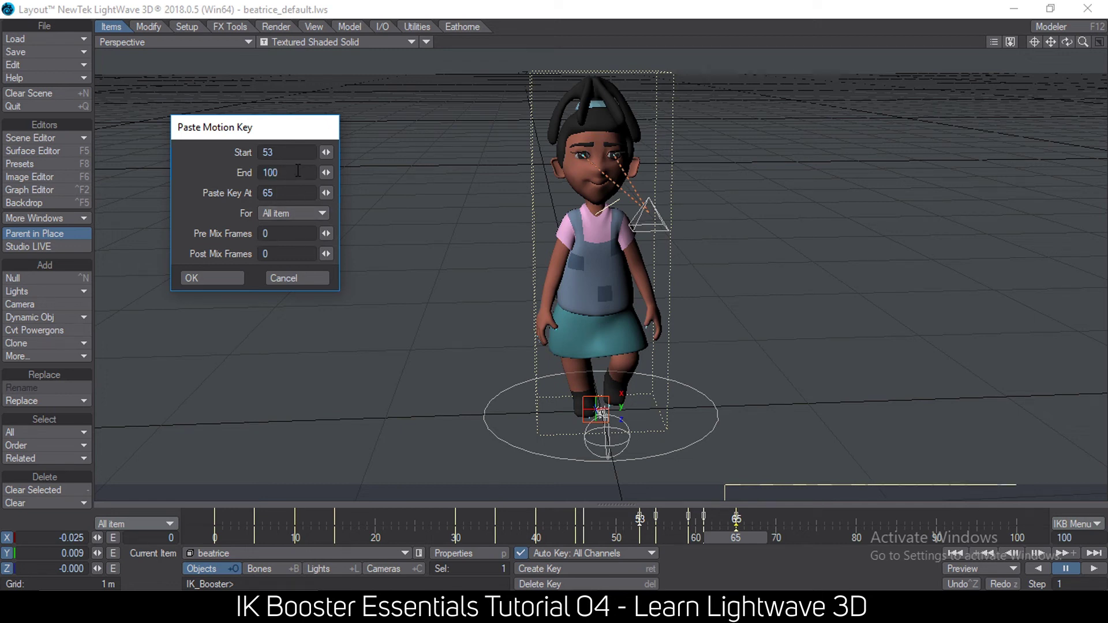
pyautogui.click(233, 278)
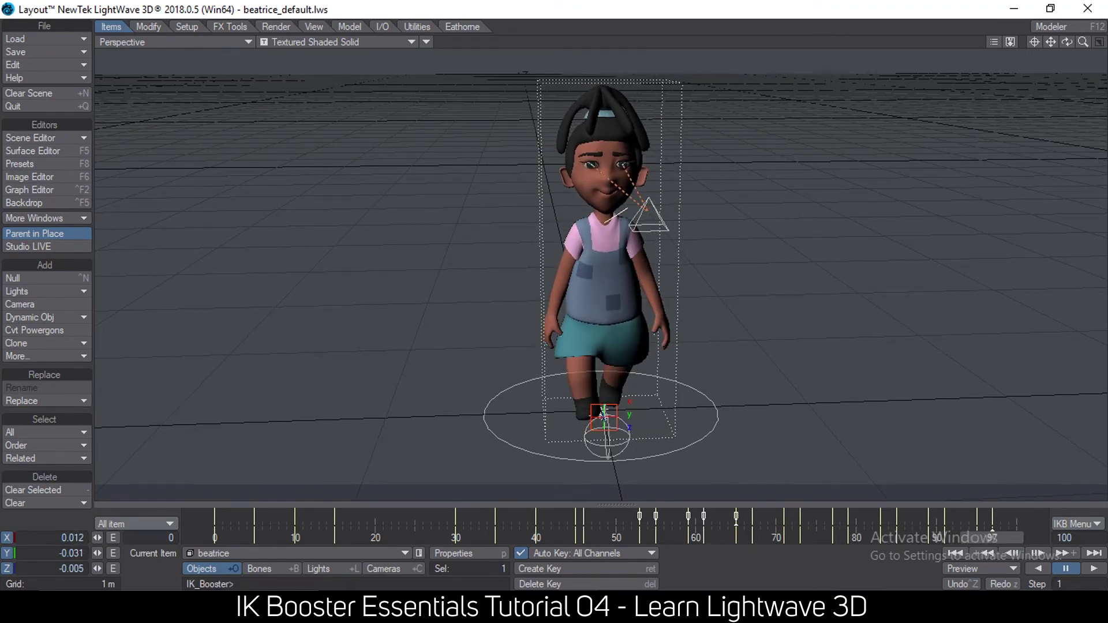
# Step: Extend the timeline's end frame to 115
pyautogui.click(1065, 538)
pyautogui.write('115')
pyautogui.press('Return')
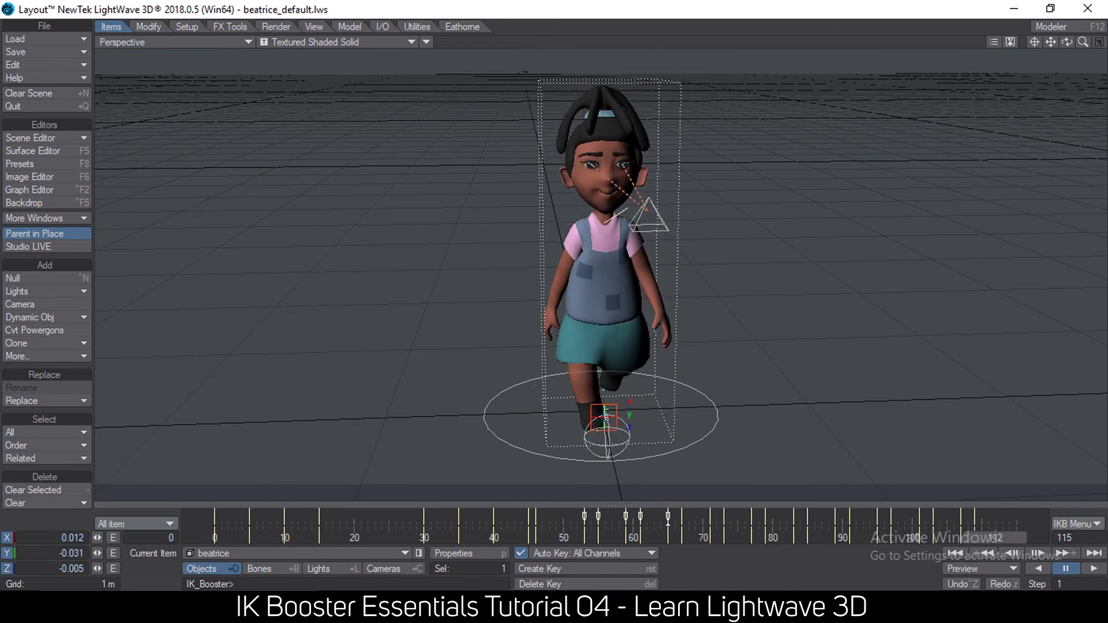
# Step: Play and scrub through the repeated walk from several angles to check how the cycle loops
pyautogui.moveTo(1009, 538); pyautogui.dragTo(764, 538)
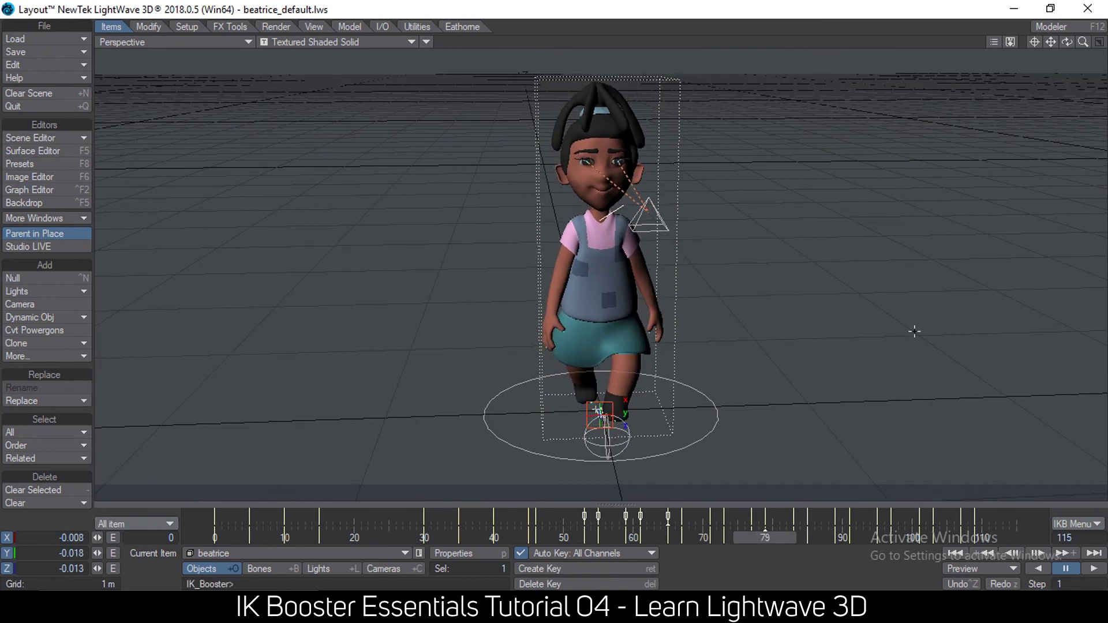
pyautogui.keyDown('alt'); pyautogui.moveTo(647, 284); pyautogui.dragTo(586, 335); pyautogui.keyUp('alt')
pyautogui.moveTo(590, 531); pyautogui.dragTo(794, 537)
pyautogui.keyDown('alt'); pyautogui.moveTo(652, 323); pyautogui.dragTo(712, 335); pyautogui.keyUp('alt')
pyautogui.click(1093, 569)
pyautogui.click(1063, 571)
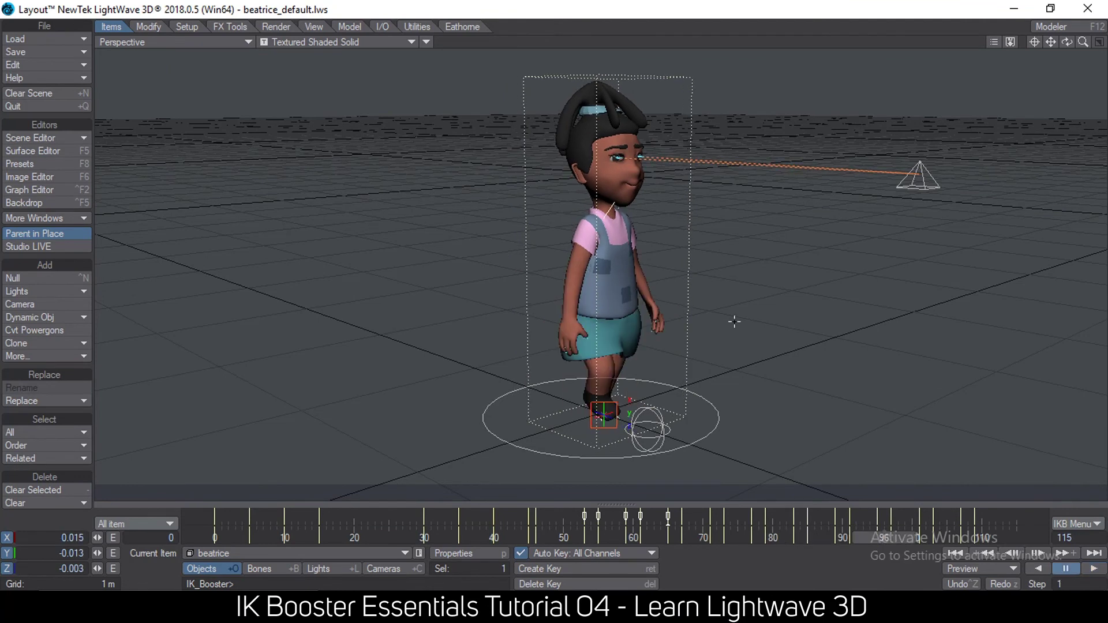
pyautogui.keyDown('alt'); pyautogui.moveTo(768, 289); pyautogui.dragTo(845, 286); pyautogui.keyUp('alt')
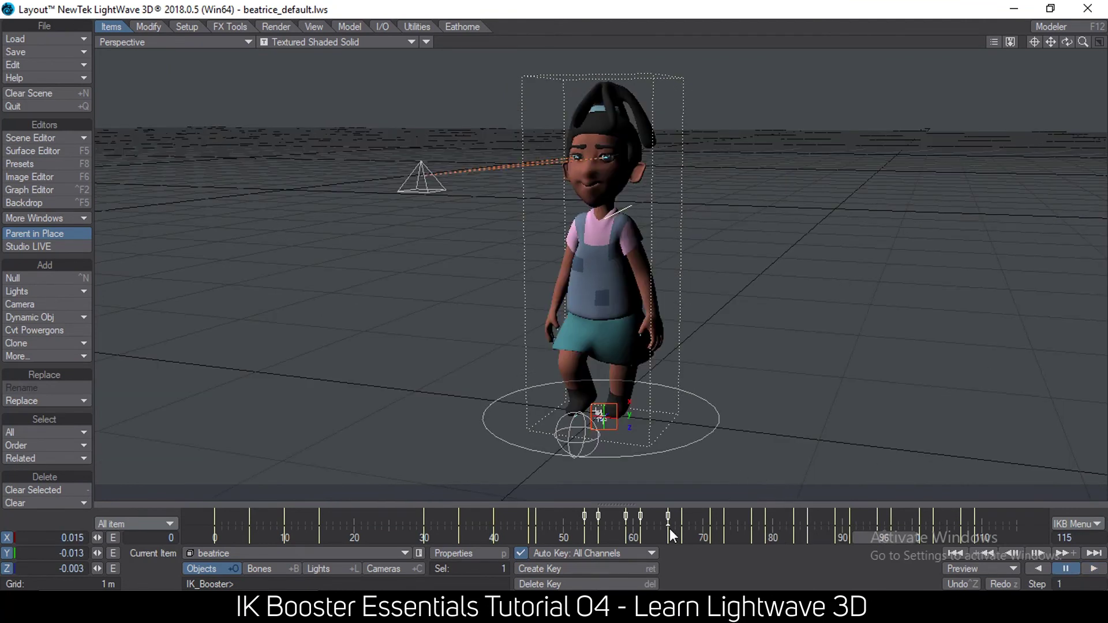
pyautogui.moveTo(647, 537)
pyautogui.mouseDown()
pyautogui.moveTo(850, 537)
pyautogui.moveTo(649, 537)
pyautogui.mouseUp()
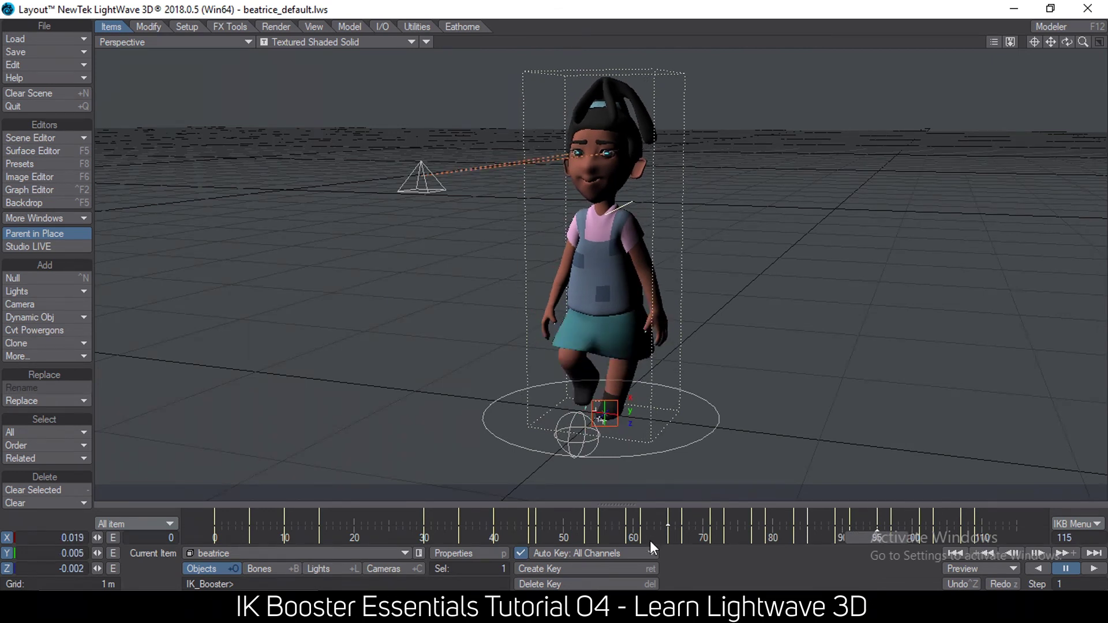
pyautogui.moveTo(578, 536)
pyautogui.mouseDown()
pyautogui.moveTo(898, 536)
pyautogui.moveTo(576, 531)
pyautogui.mouseUp()
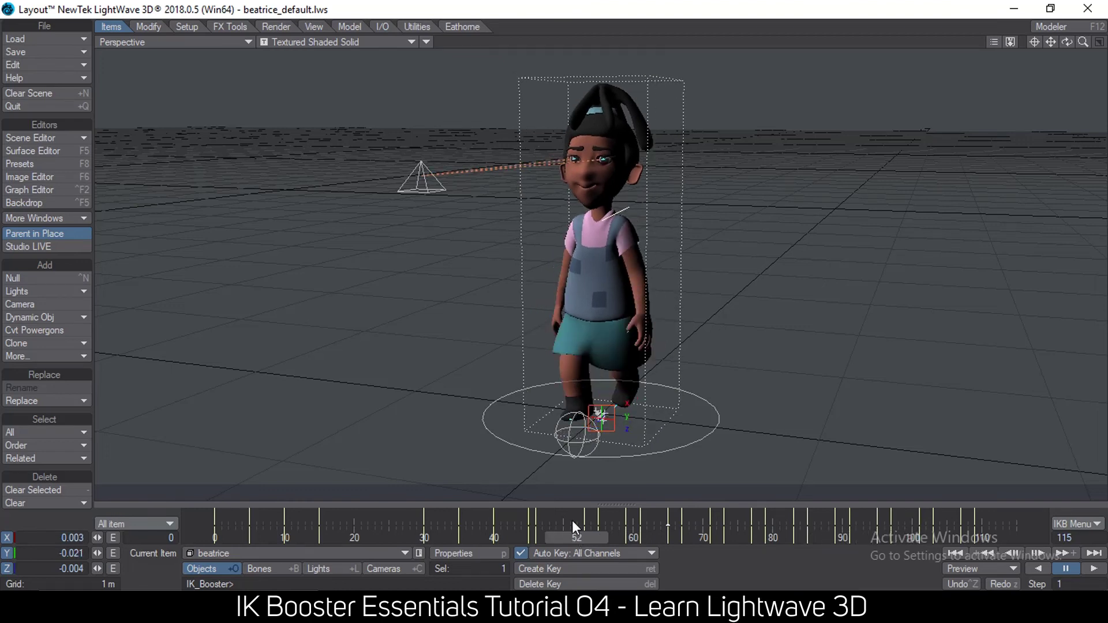
pyautogui.keyDown('alt'); pyautogui.moveTo(496, 407); pyautogui.dragTo(521, 430); pyautogui.keyUp('alt')
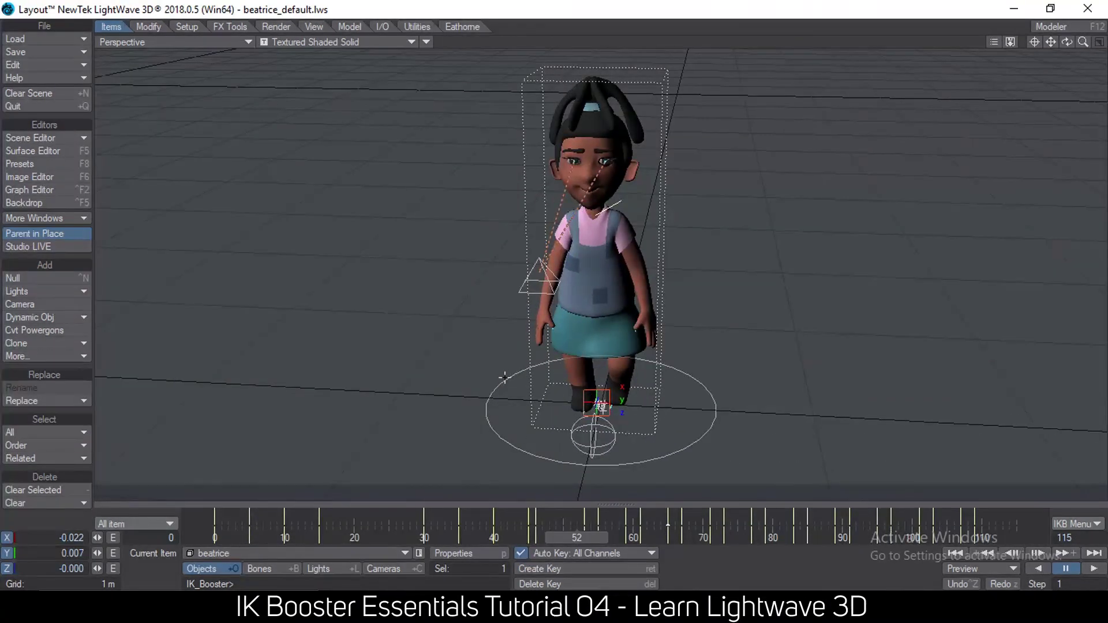
# Step: Key Monk_Master at frame 60 and move it forward along its Z axis at frame 83 to make the character travel
pyautogui.hotkey('shift', 'b')
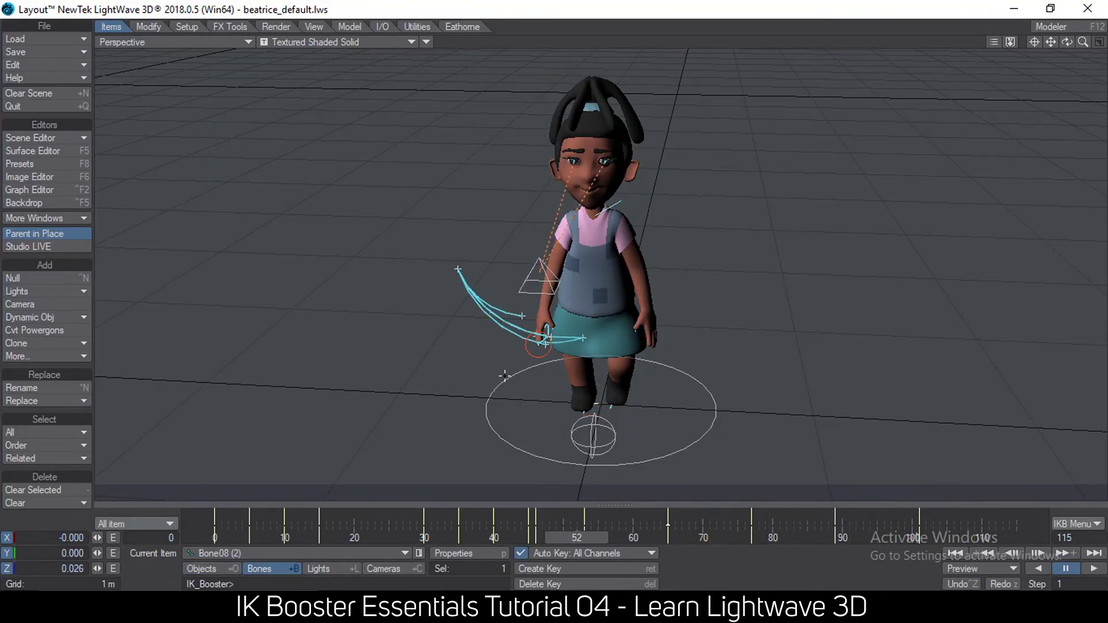
pyautogui.press('t')
pyautogui.hotkey('shift', 'o')
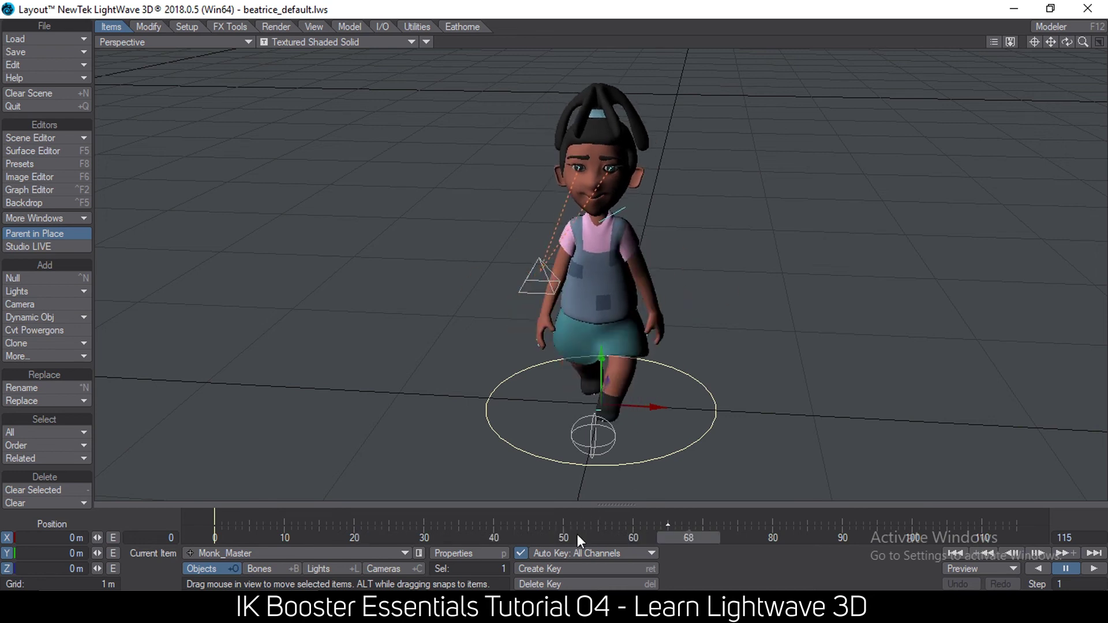
pyautogui.keyDown('alt'); pyautogui.moveTo(692, 380); pyautogui.dragTo(674, 396); pyautogui.keyUp('alt')
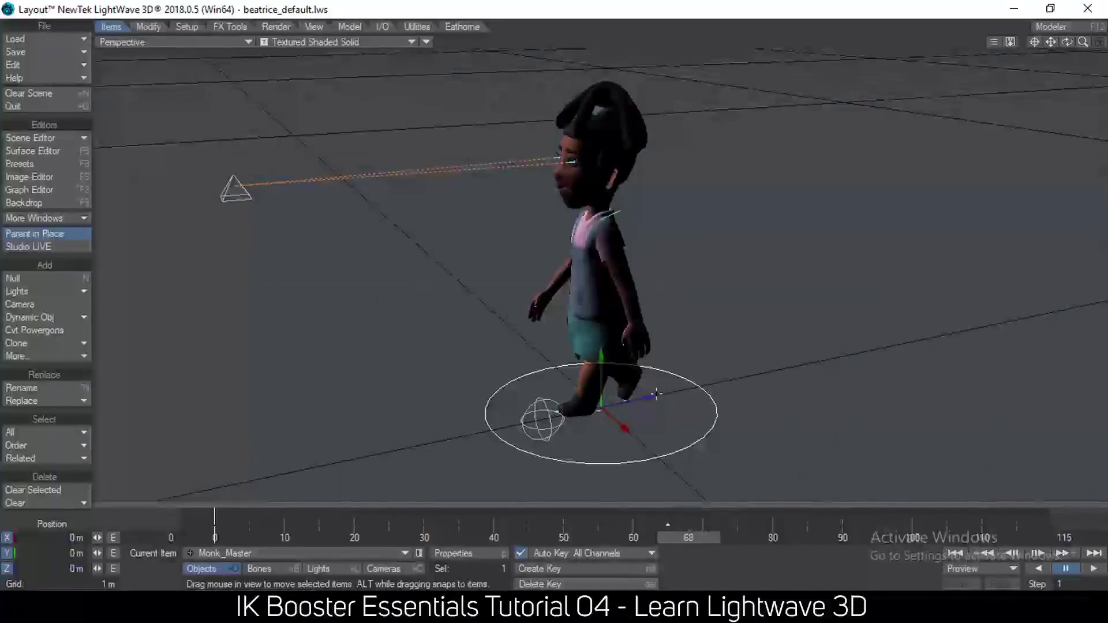
pyautogui.click(625, 529)
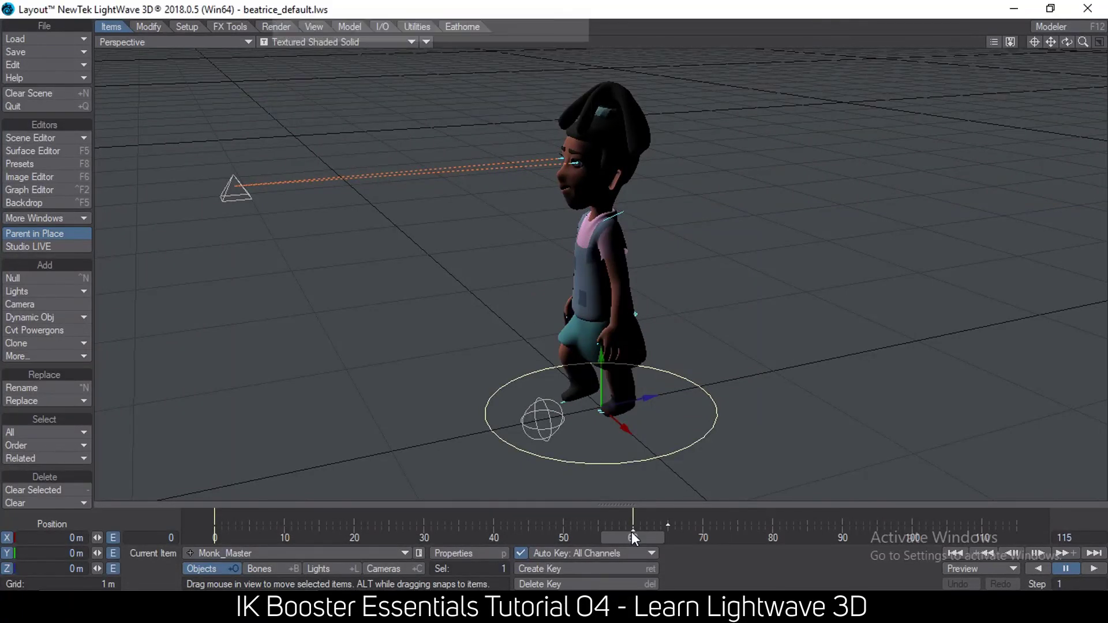
pyautogui.moveTo(652, 402); pyautogui.dragTo(685, 519)
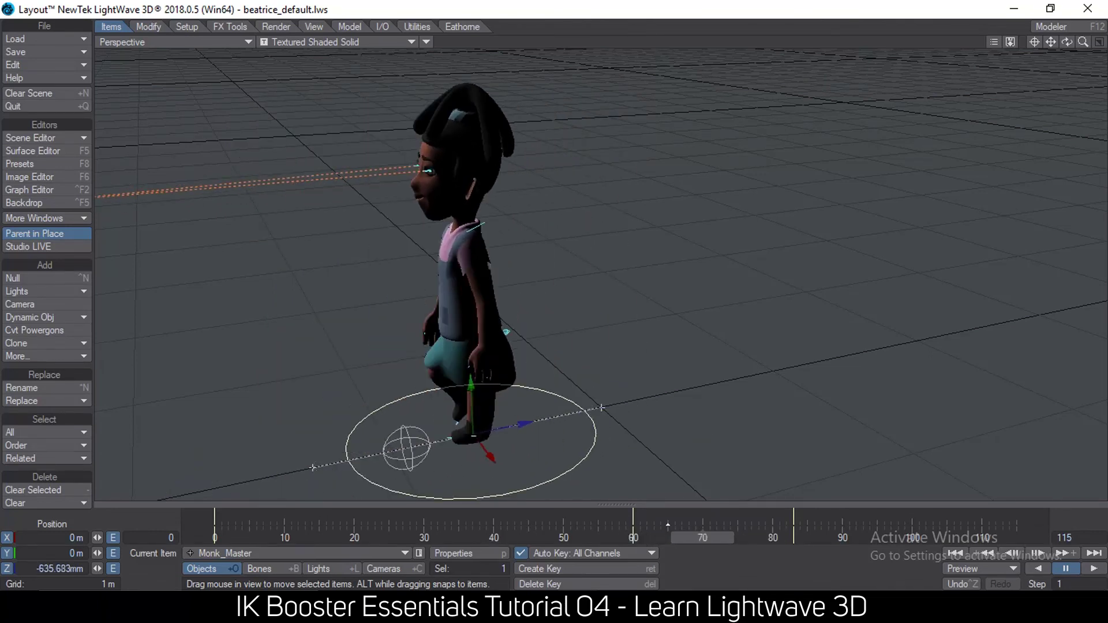
pyautogui.keyDown('alt'); pyautogui.moveTo(652, 423); pyautogui.dragTo(773, 398); pyautogui.keyUp('alt')
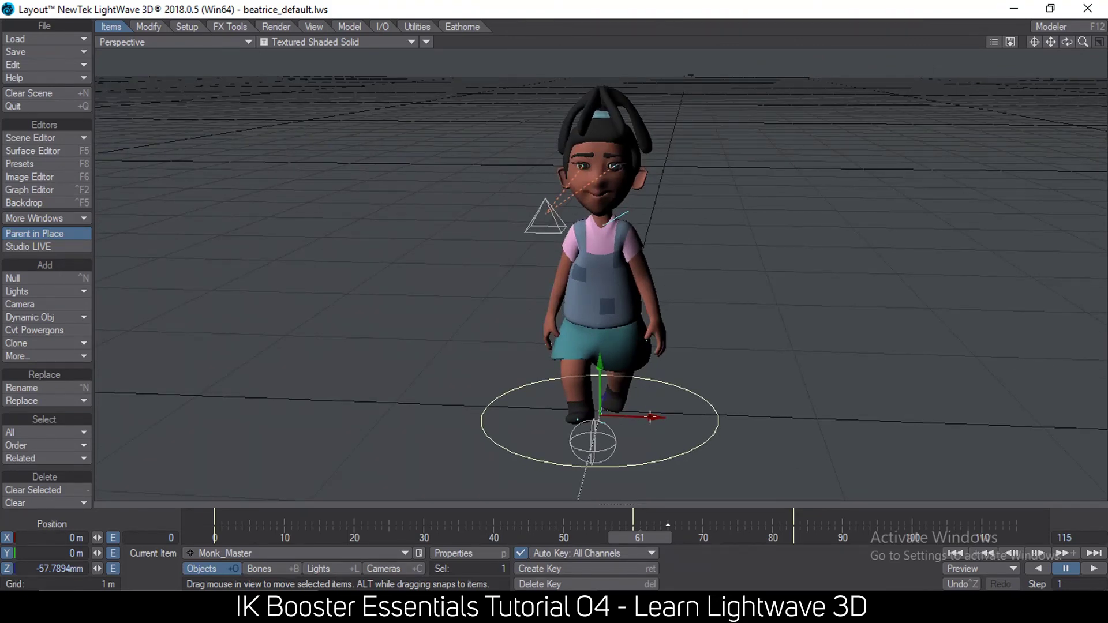
pyautogui.moveTo(648, 541)
pyautogui.mouseDown()
pyautogui.moveTo(591, 541)
pyautogui.moveTo(817, 541)
pyautogui.moveTo(633, 542)
pyautogui.mouseUp()
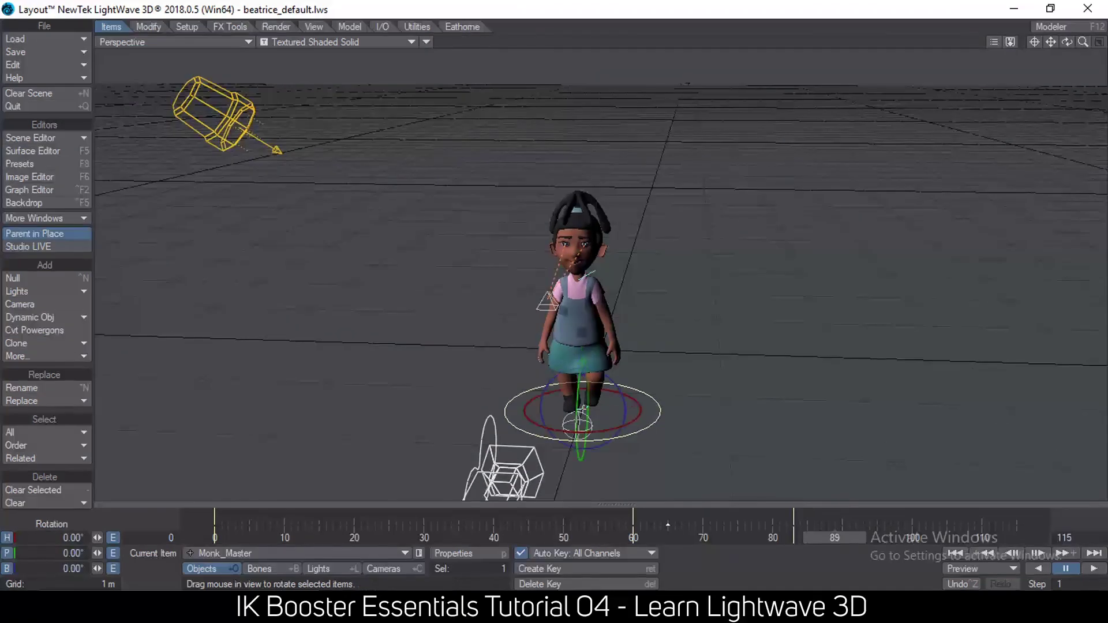
# Step: Rotate Monk_Master's heading to about 71° at frame 89 and shift its frame 83 key to frame 75
pyautogui.moveTo(635, 427); pyautogui.dragTo(719, 522)
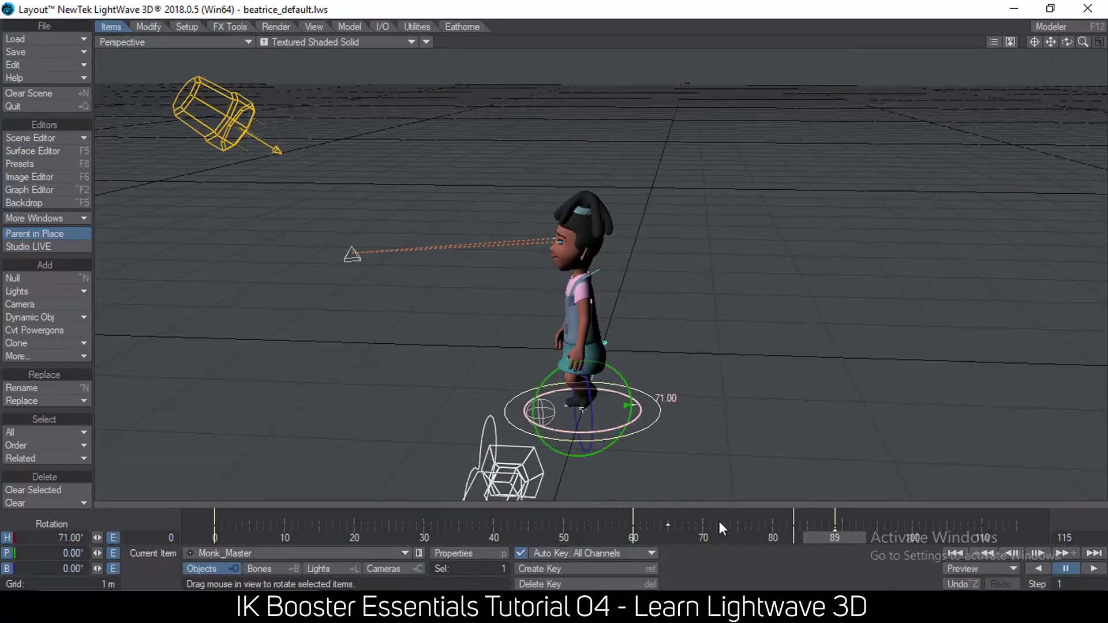
pyautogui.moveTo(824, 530); pyautogui.dragTo(738, 517)
pyautogui.moveTo(632, 532); pyautogui.dragTo(835, 532)
pyautogui.press('t')
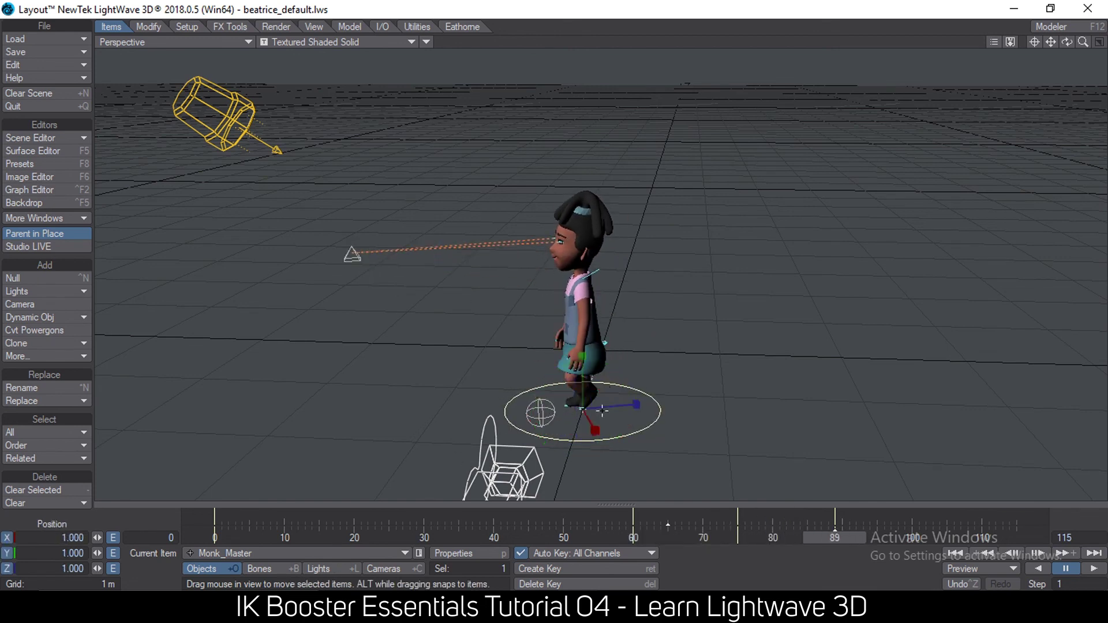
# Step: Move Monk_Master forward along its Z axis at frame 89 and scrub through the travelling walk from several angles
pyautogui.moveTo(628, 407); pyautogui.dragTo(500, 422)
pyautogui.press('y')
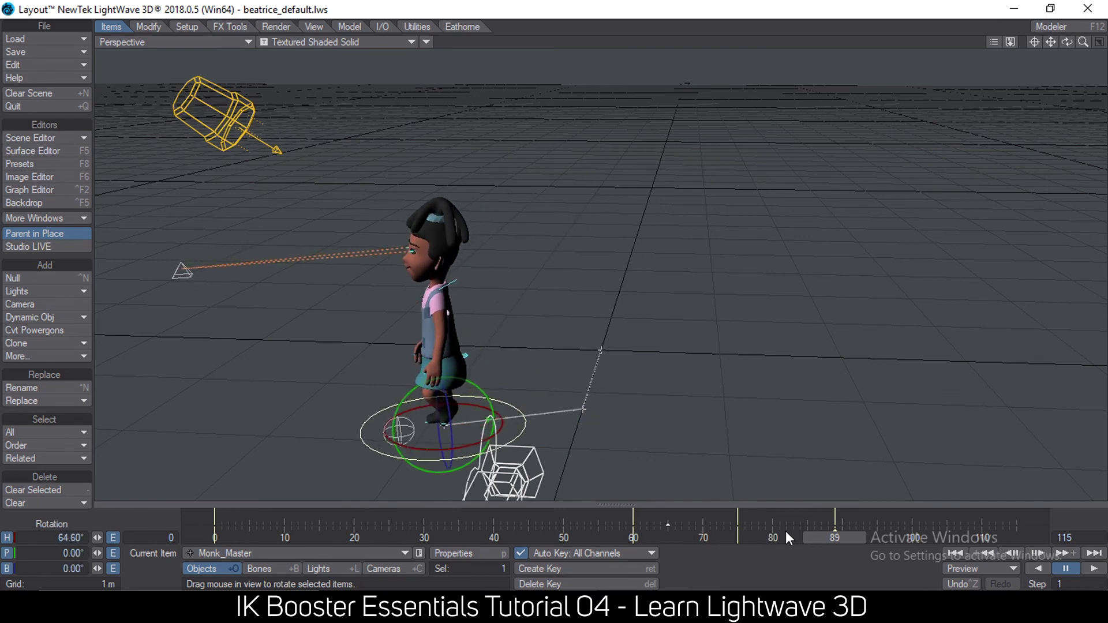
pyautogui.moveTo(633, 535)
pyautogui.mouseDown()
pyautogui.moveTo(842, 537)
pyautogui.moveTo(626, 537)
pyautogui.mouseUp()
pyautogui.moveTo(543, 277)
pyautogui.keyDown('alt'); pyautogui.mouseDown()
pyautogui.moveTo(641, 279)
pyautogui.moveTo(543, 280)
pyautogui.mouseUp(); pyautogui.keyUp('alt')
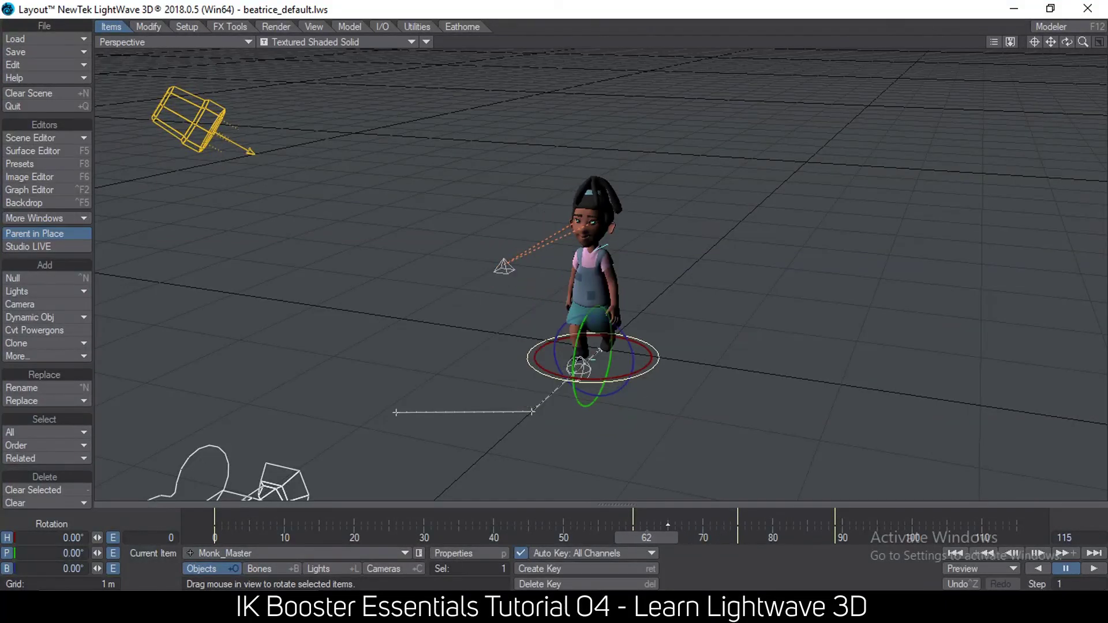
pyautogui.moveTo(598, 538); pyautogui.dragTo(562, 538)
pyautogui.keyDown('alt'); pyautogui.moveTo(439, 491); pyautogui.dragTo(508, 496); pyautogui.keyUp('alt')
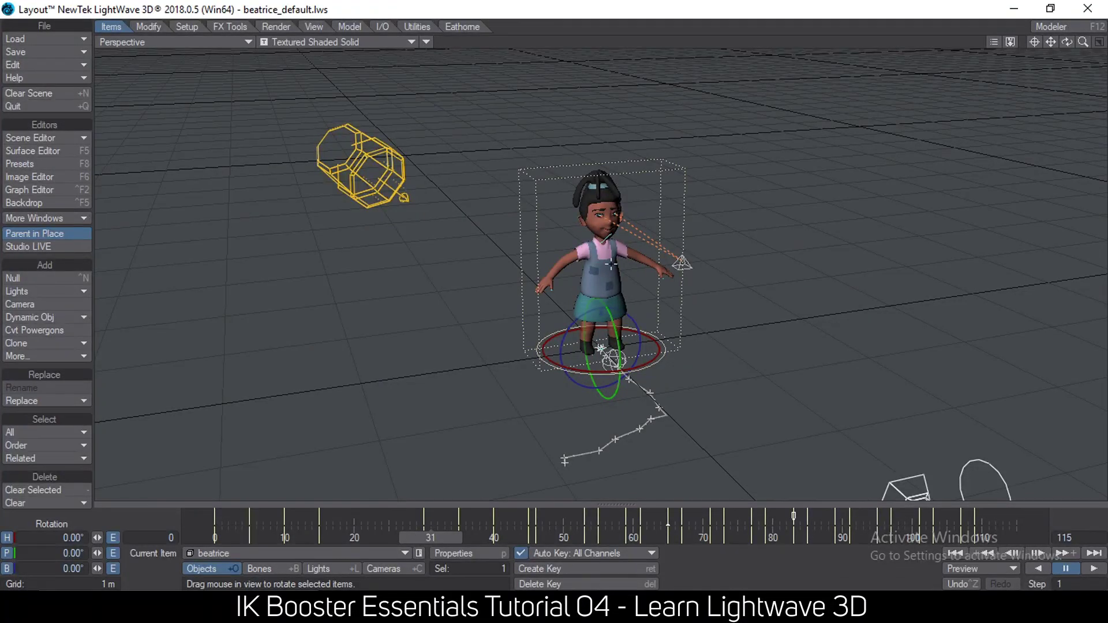
# Step: Browse the saved motion categories in the new2 folder via IK Booster's motion loading for beatrice, and close the dialog without loading
pyautogui.click(611, 264)
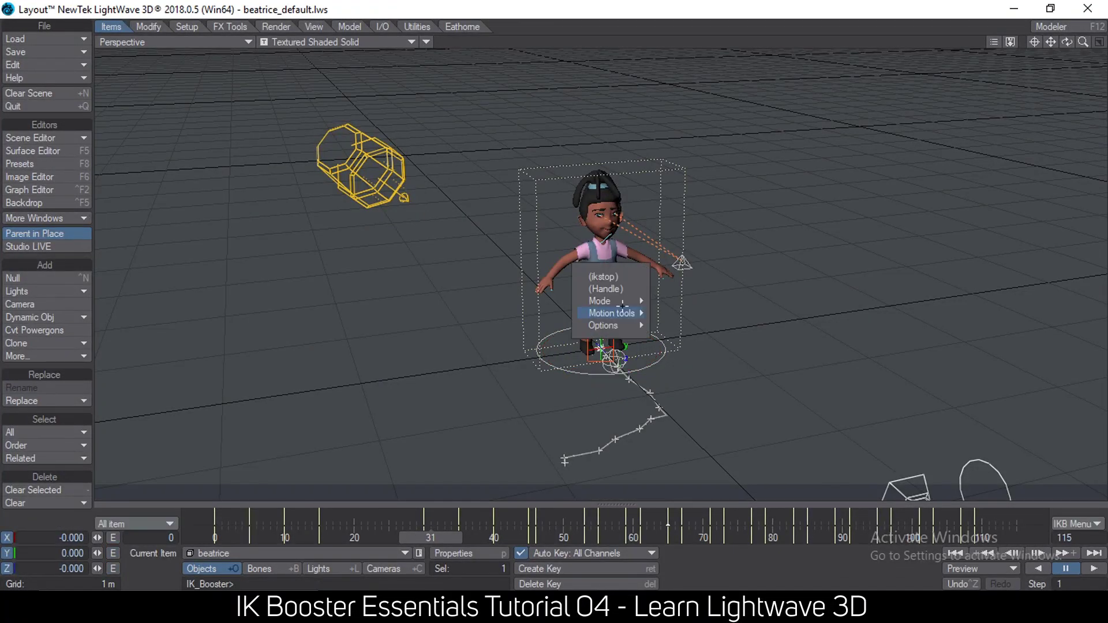
pyautogui.moveTo(624, 313)
pyautogui.click(709, 373)
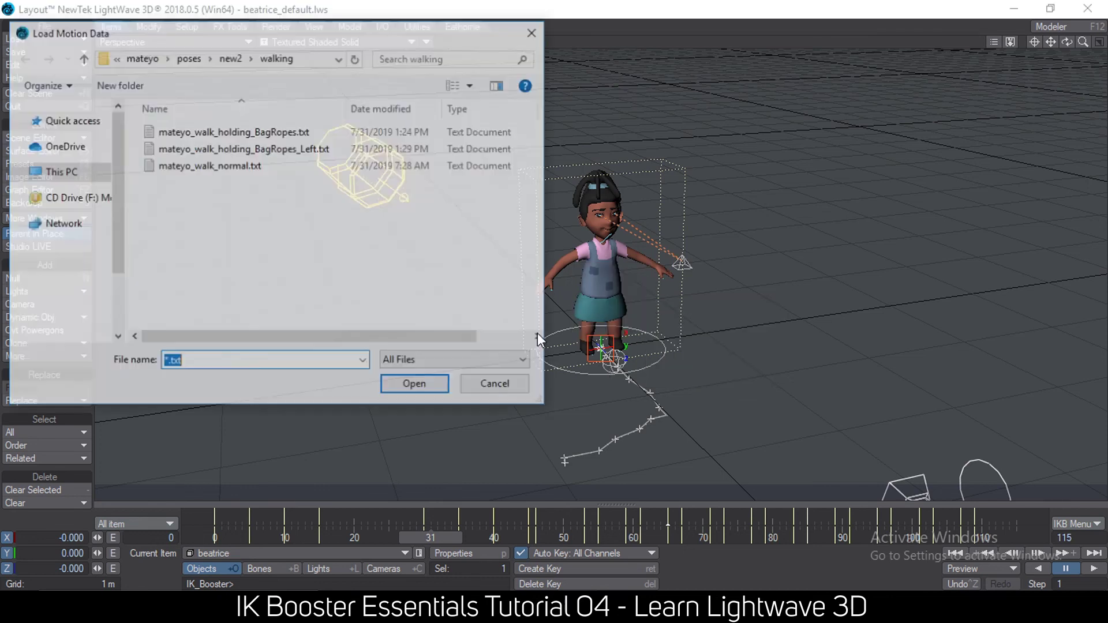
pyautogui.click(231, 57)
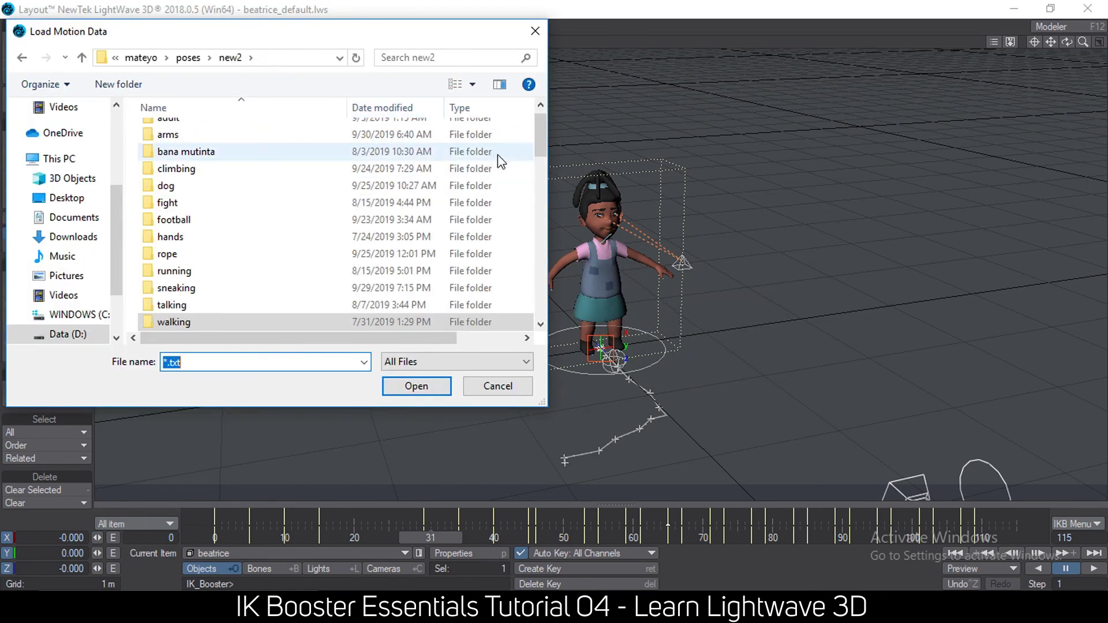
pyautogui.moveTo(539, 127); pyautogui.dragTo(540, 67)
pyautogui.click(535, 31)
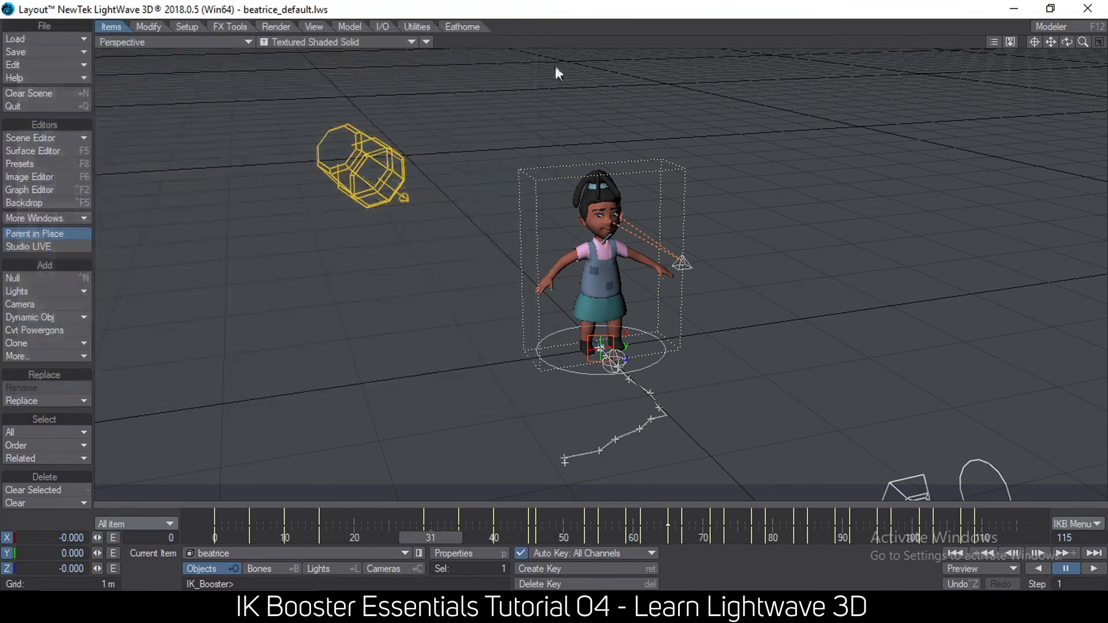